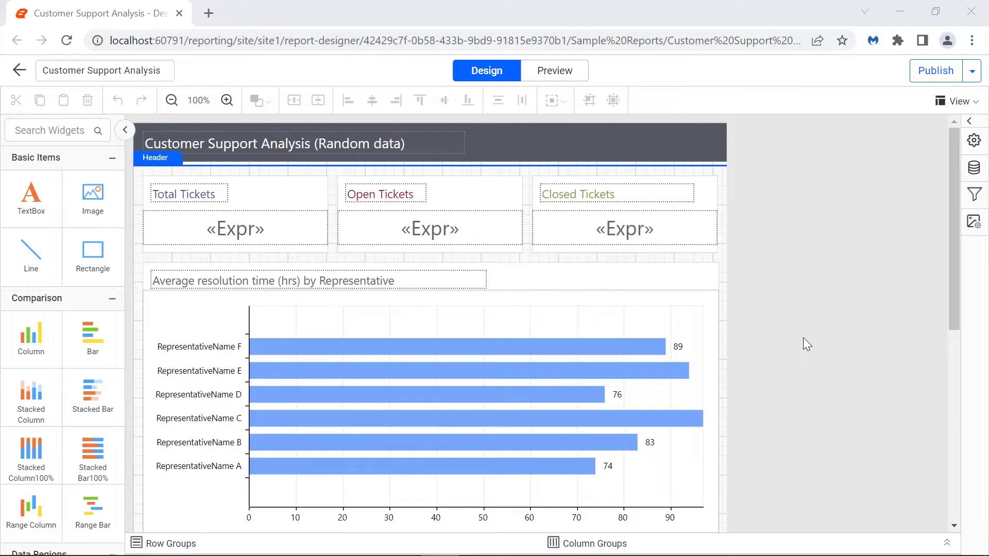
- Preview the Customer Support Analysis report, export it to PDF and open the downloaded file
scroll(803, 338, "down", 8)
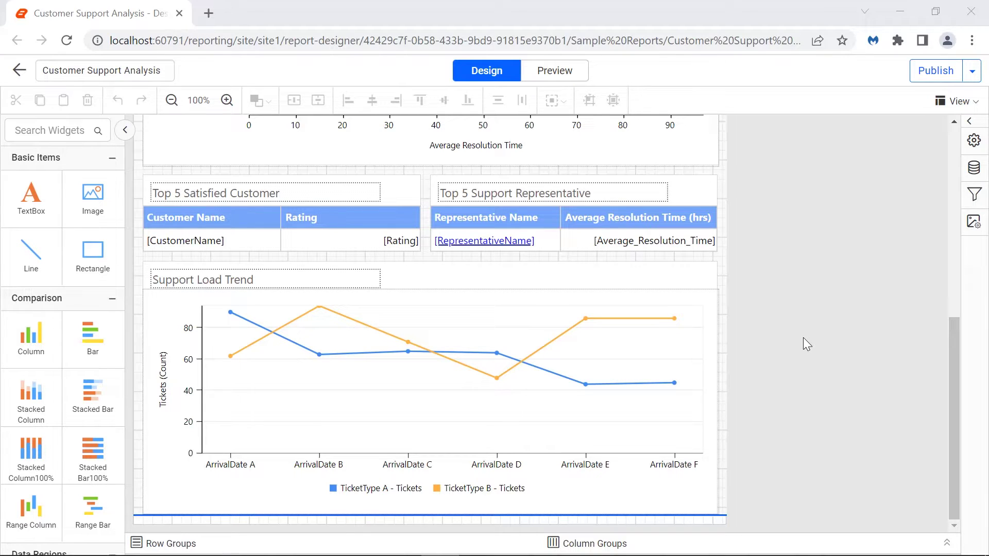
scroll(802, 338, "up", 10)
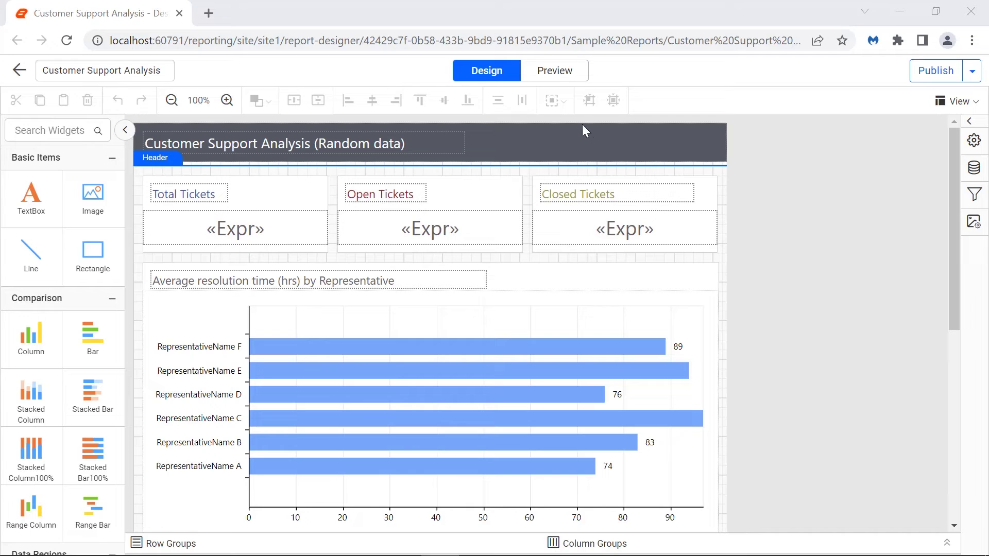
left_click(556, 72)
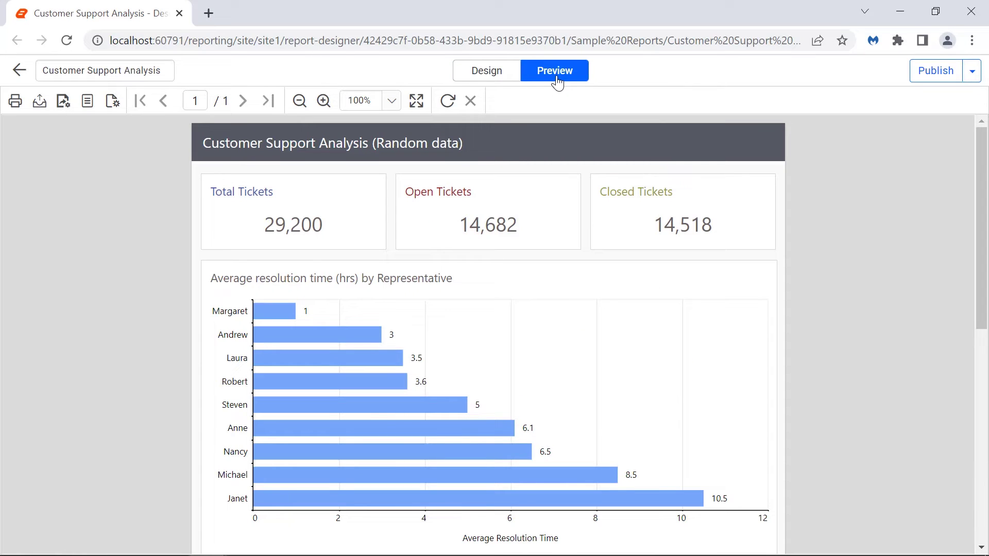
left_click(39, 101)
left_click(42, 127)
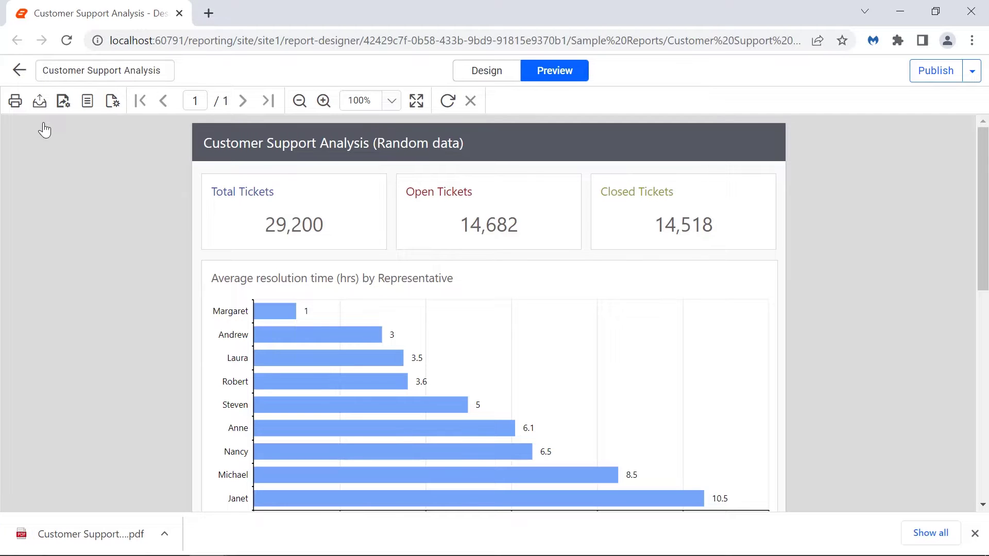
left_click(103, 531)
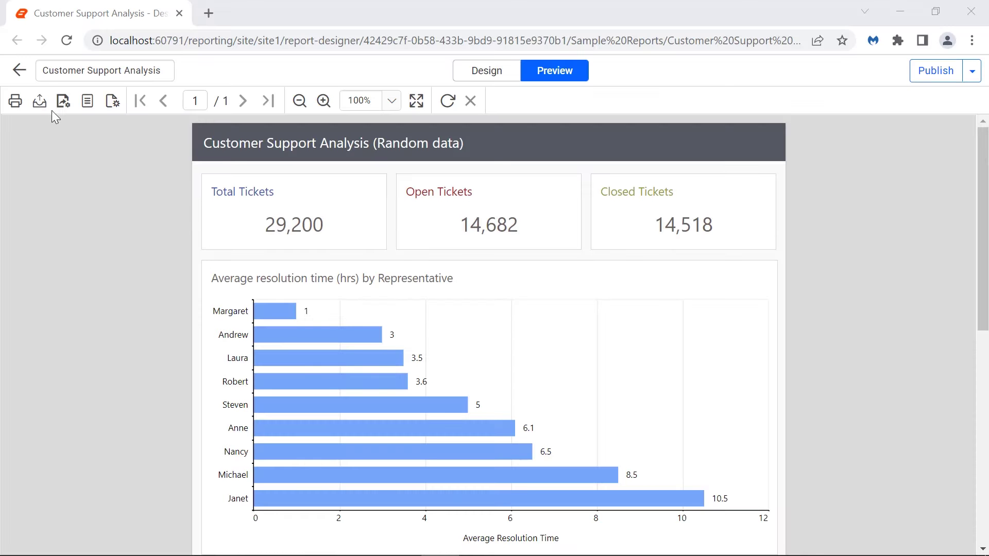
- Advance past the Rendering Layout title to the slide about export formats
left_click(43, 101)
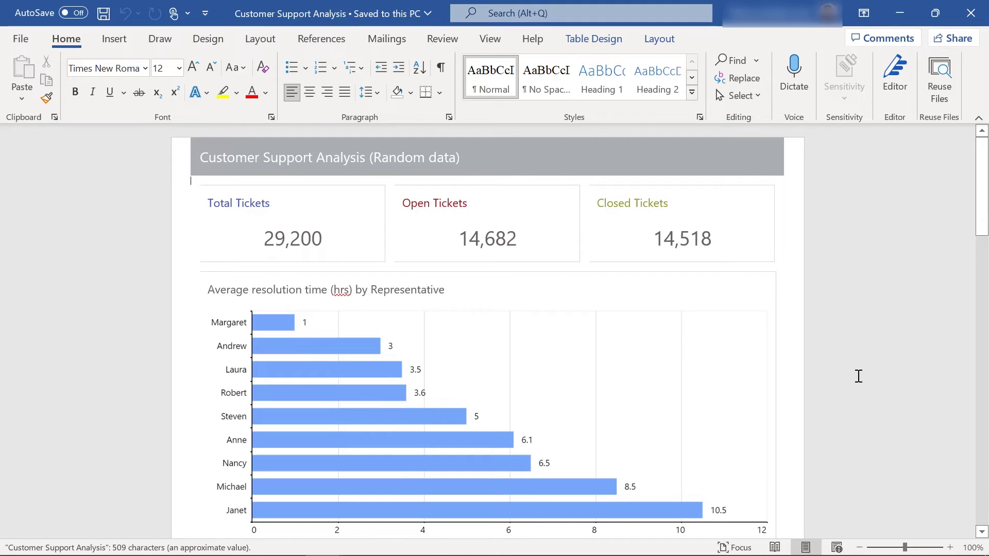
left_click(859, 376)
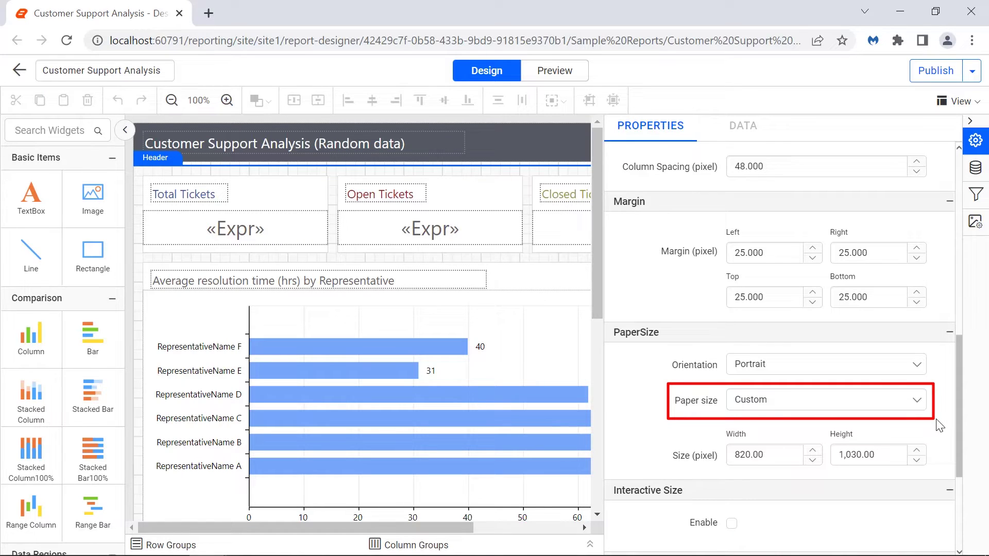
- Preview the report, export it as a Word document and open the .docx download
left_click(555, 71)
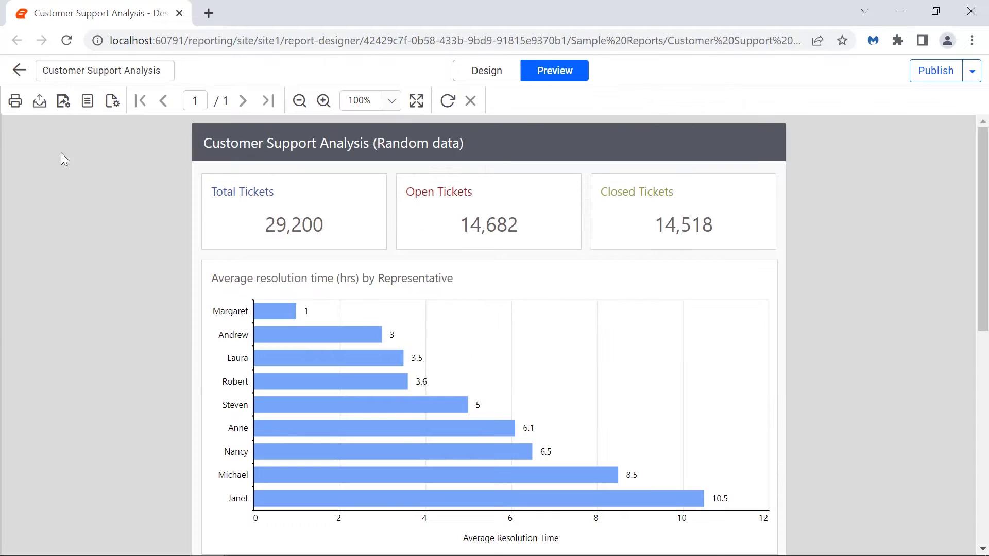
left_click(39, 100)
left_click(48, 165)
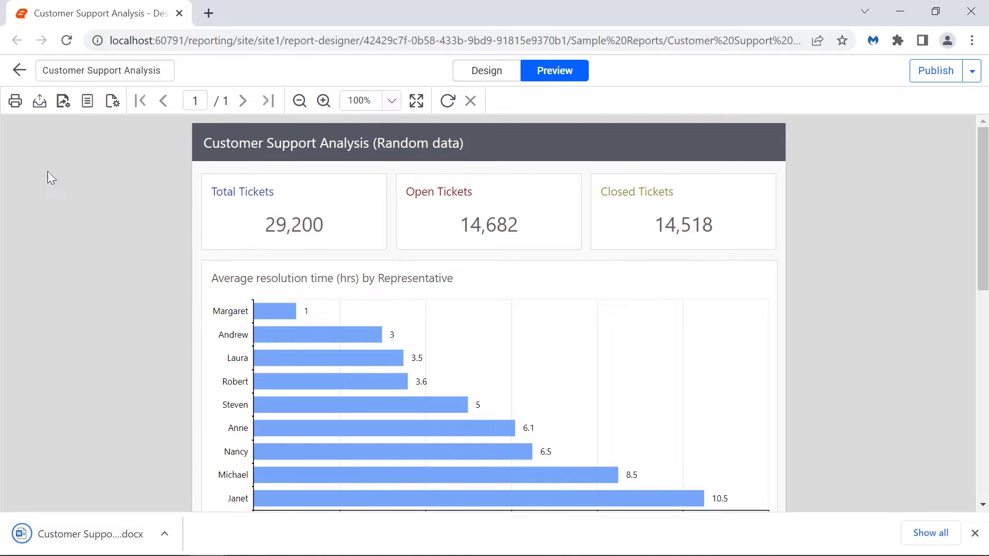
left_click(60, 534)
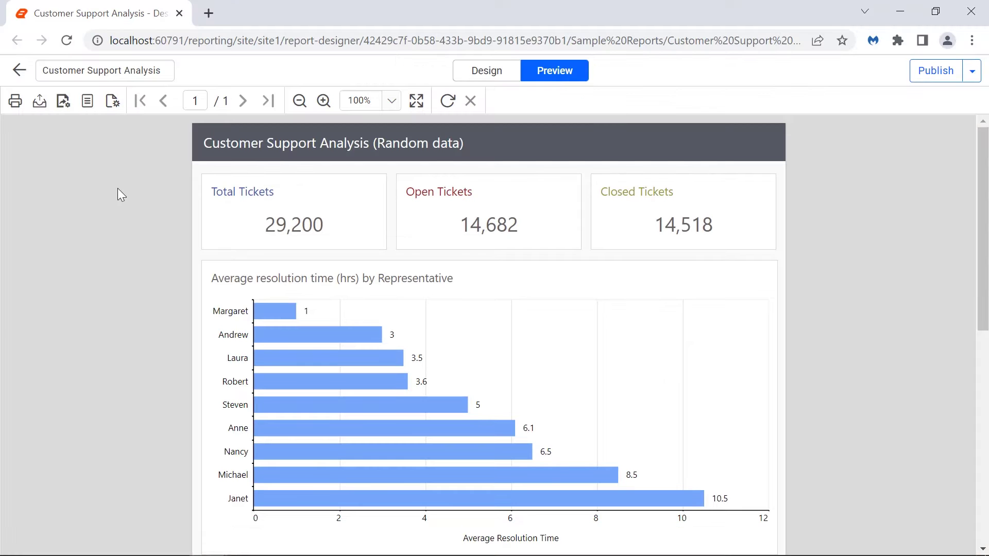
- Export the report again as an Excel workbook and as a PDF
left_click(39, 101)
left_click(54, 152)
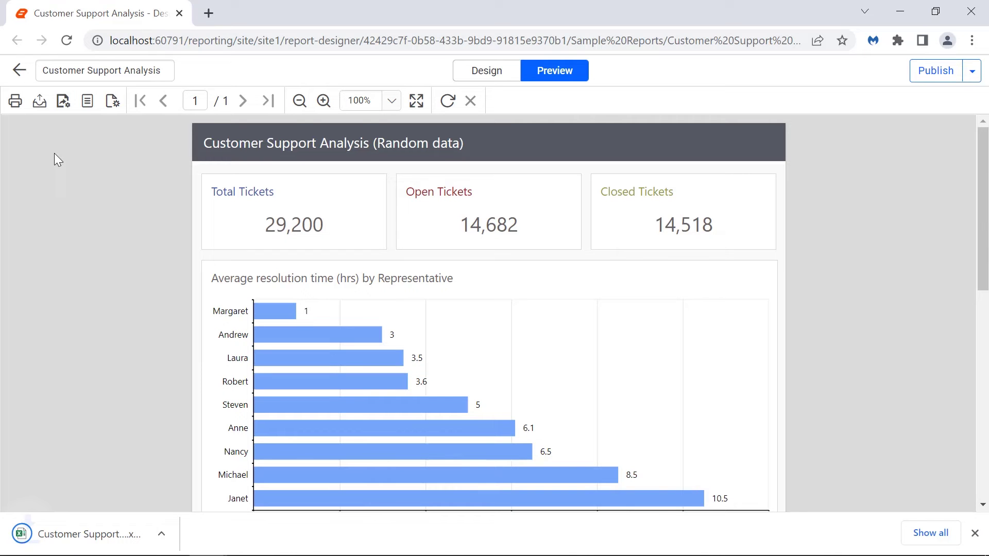
left_click(39, 101)
left_click(48, 126)
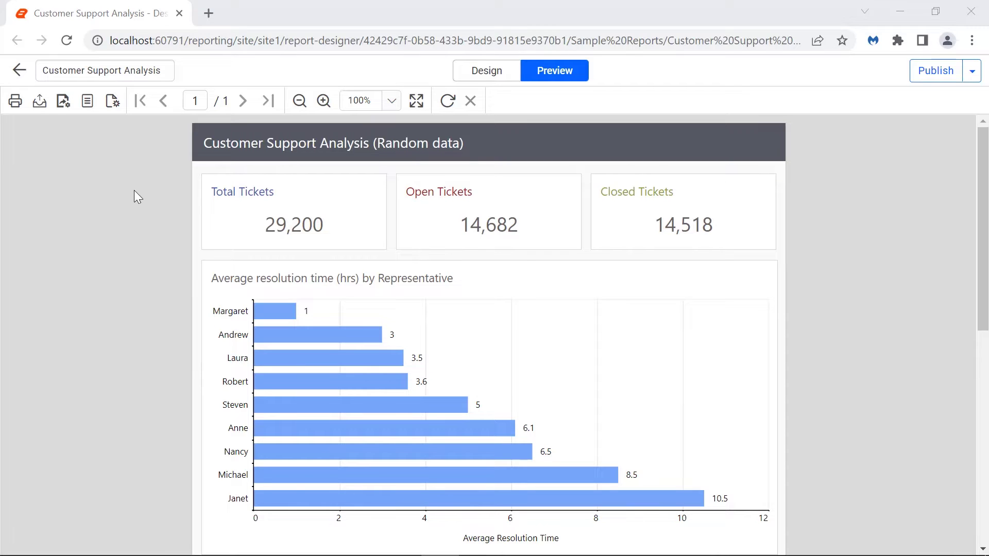
left_click(39, 102)
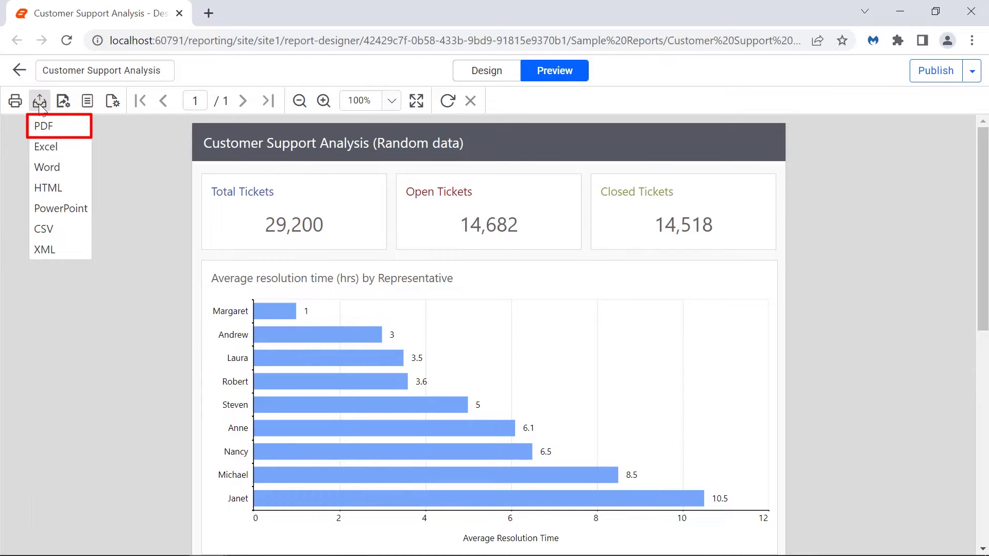
- Switch the preview to Print Layout and go to page 2 of the report
left_click(122, 158)
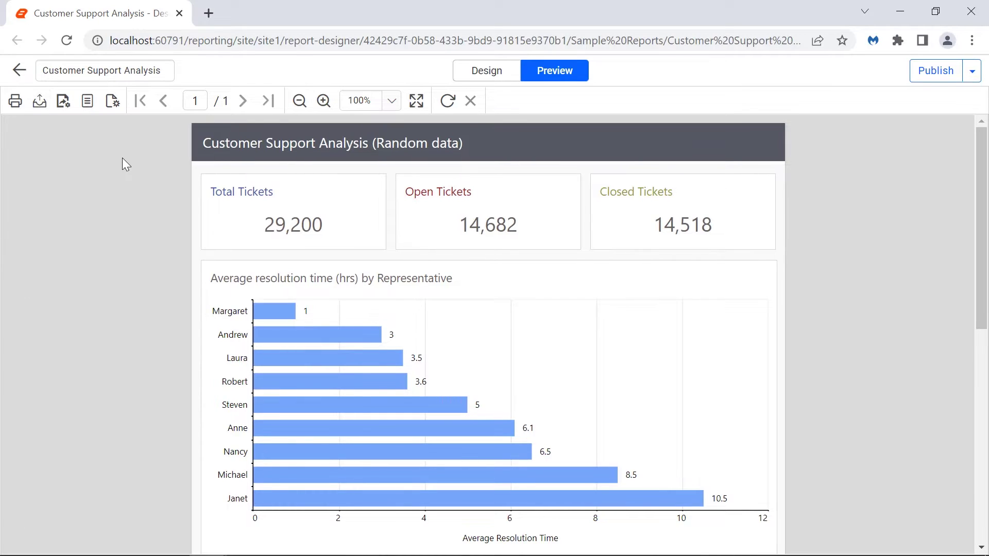
left_click(91, 104)
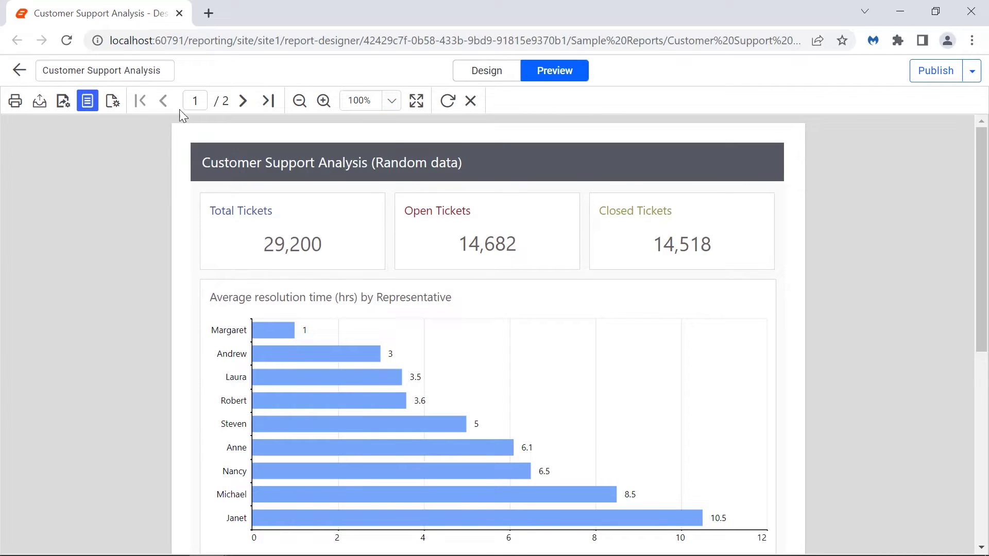
left_click(242, 102)
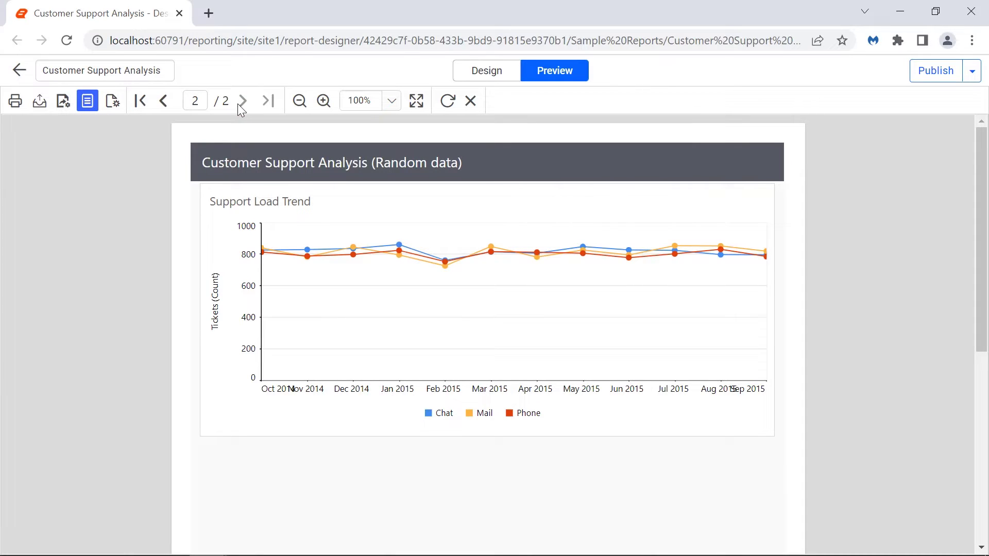
- Export the two-page report as a PDF, look through it, and close it
left_click(39, 101)
left_click(43, 126)
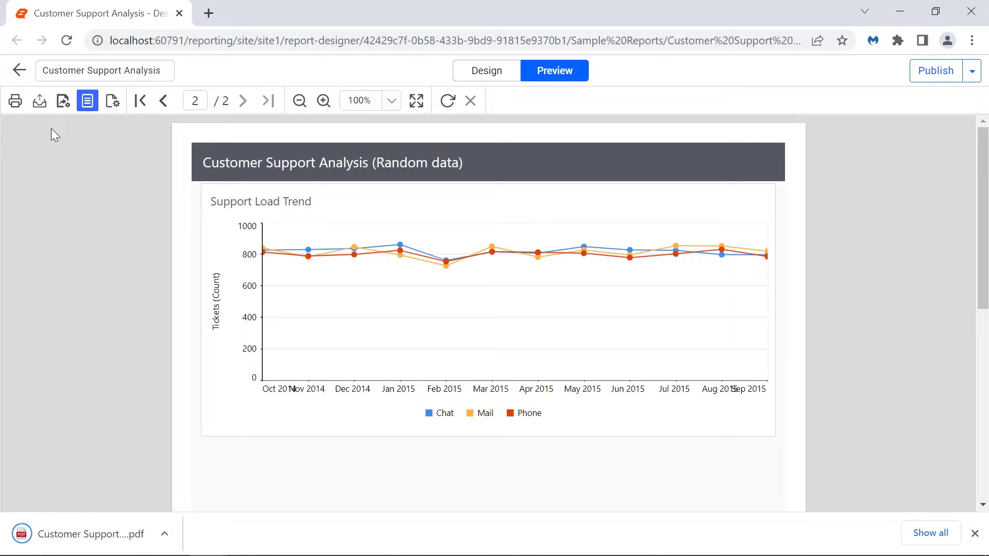
left_click(62, 534)
scroll(820, 371, "down", 4)
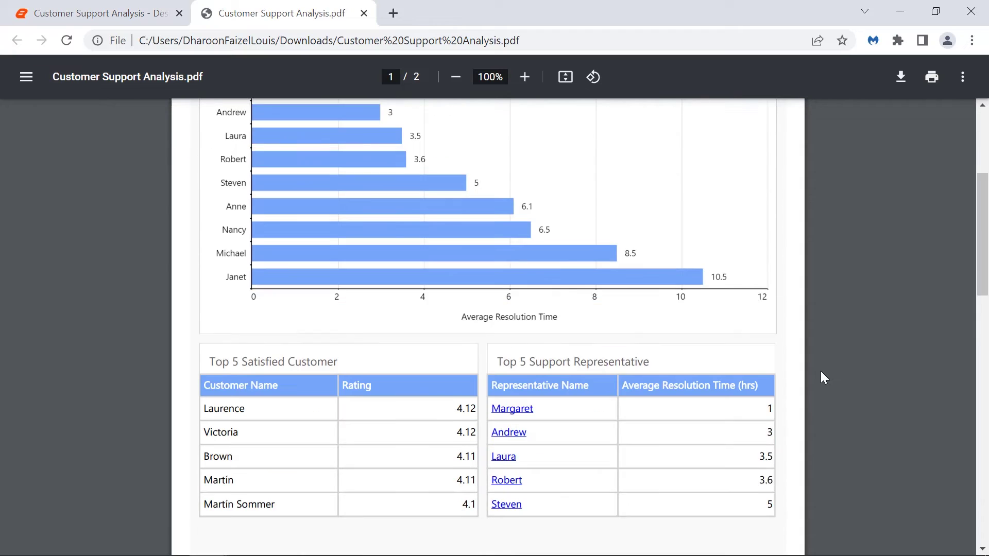
scroll(820, 370, "down", 10)
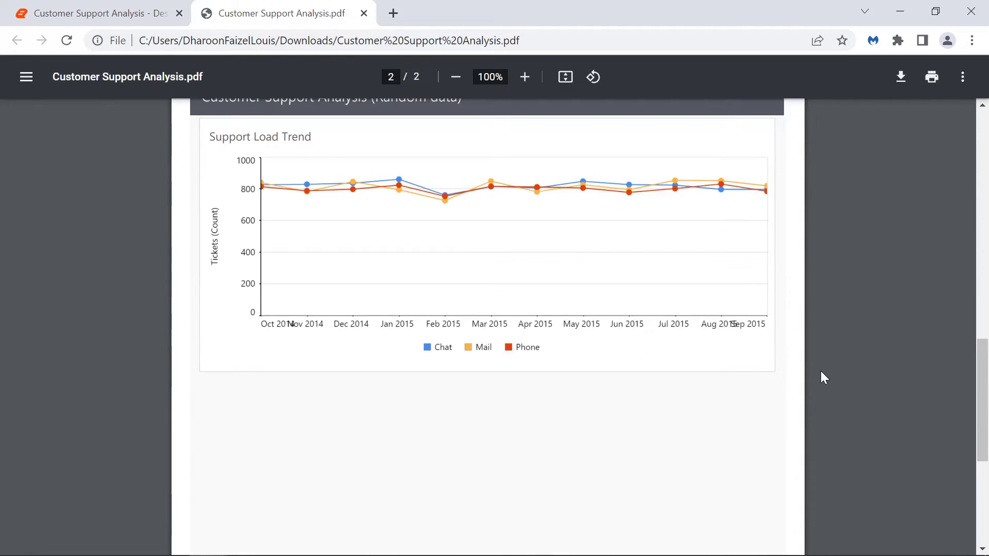
key("ctrl+w")
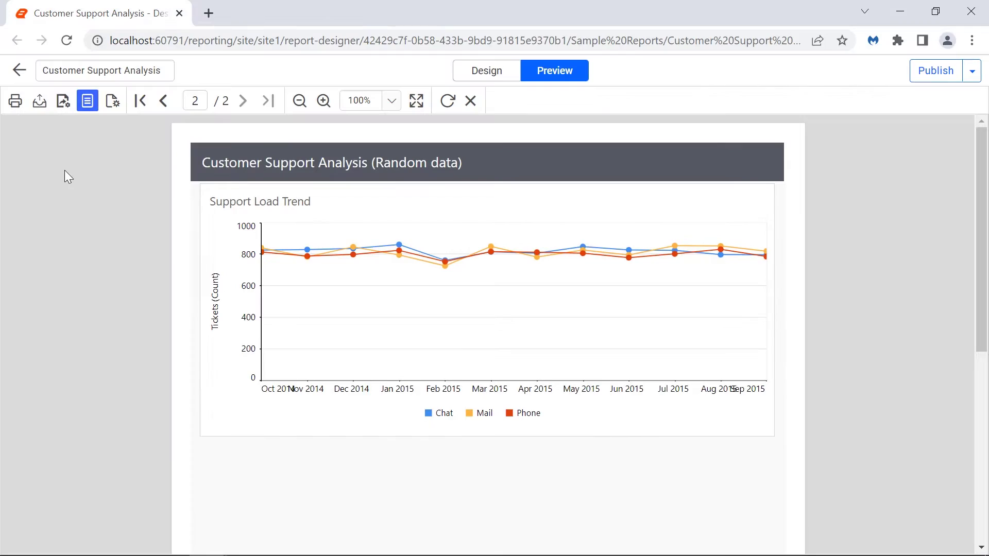
- Export the report as a PowerPoint file and open the downloaded .ppt
left_click(39, 102)
left_click(60, 208)
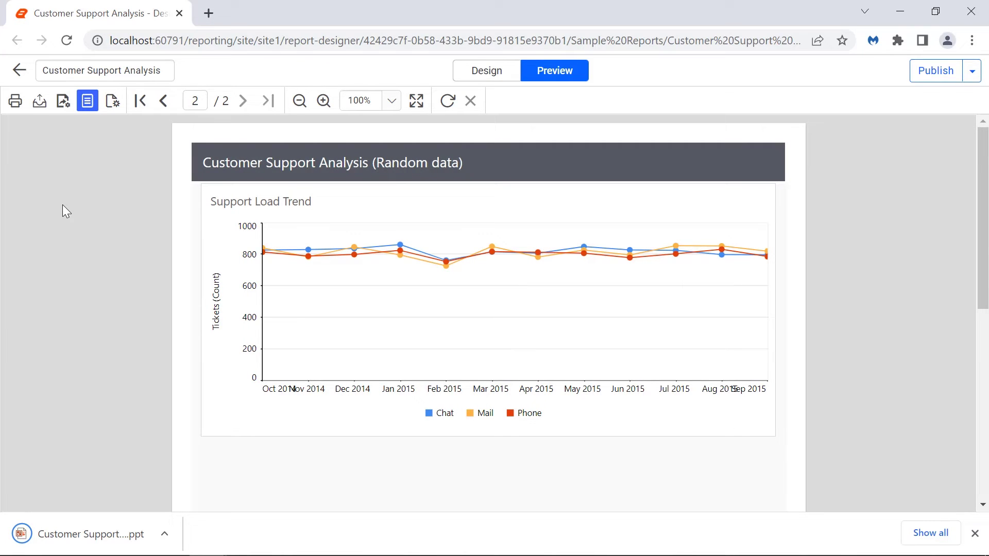
left_click(74, 534)
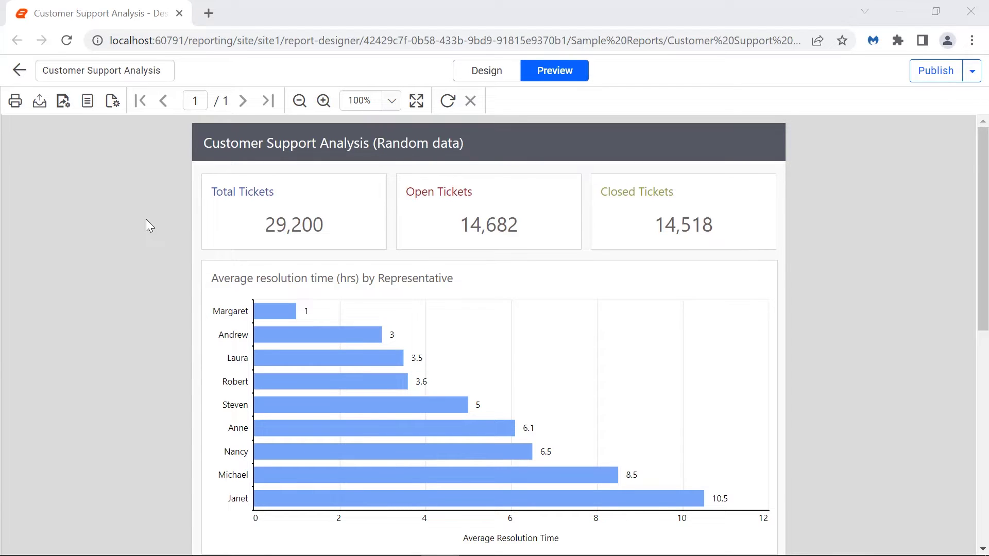
- Export the report as CSV and open the downloaded CSV file
left_click(47, 109)
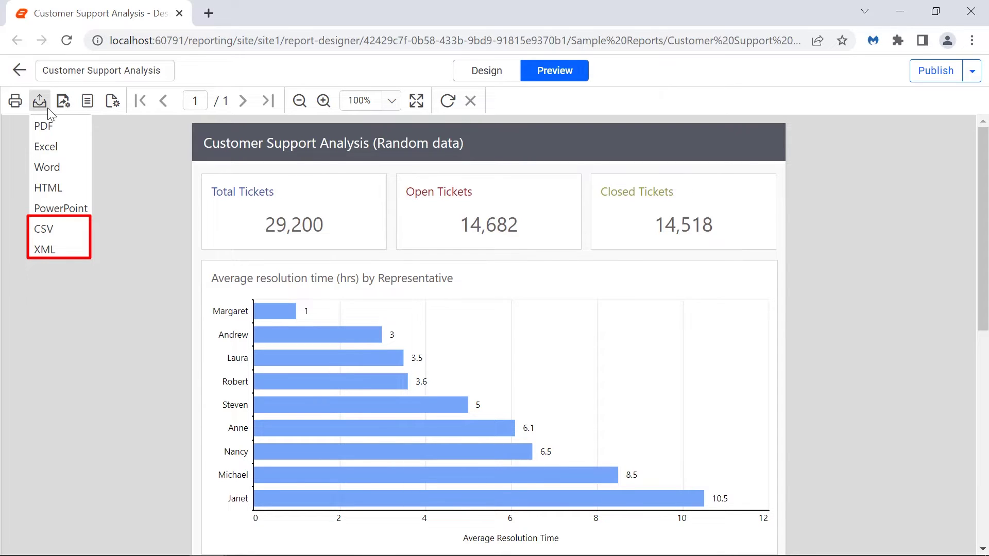
left_click(41, 230)
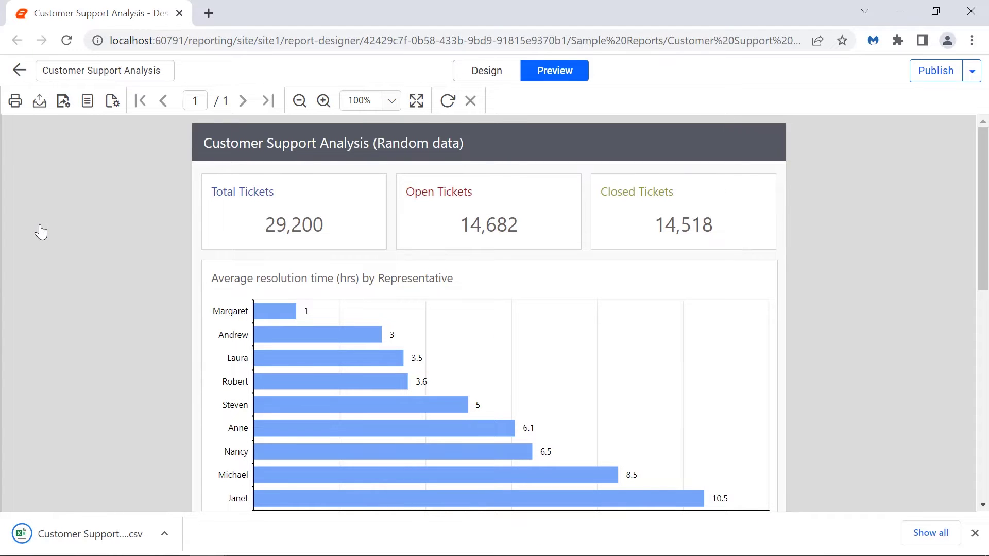
left_click(66, 544)
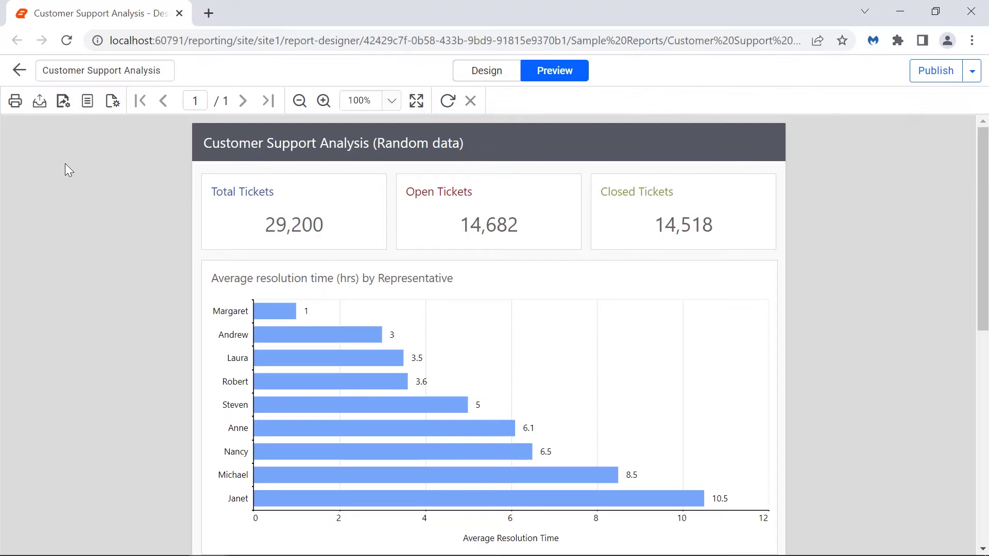
- Export the report as XML and open Customer Support Analysis.xml
left_click(40, 101)
left_click(54, 249)
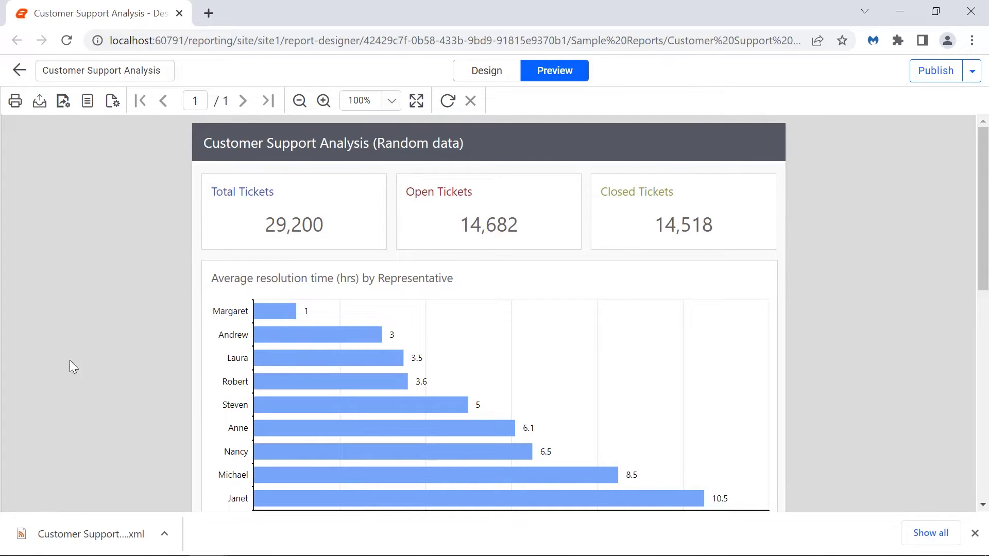
left_click(77, 534)
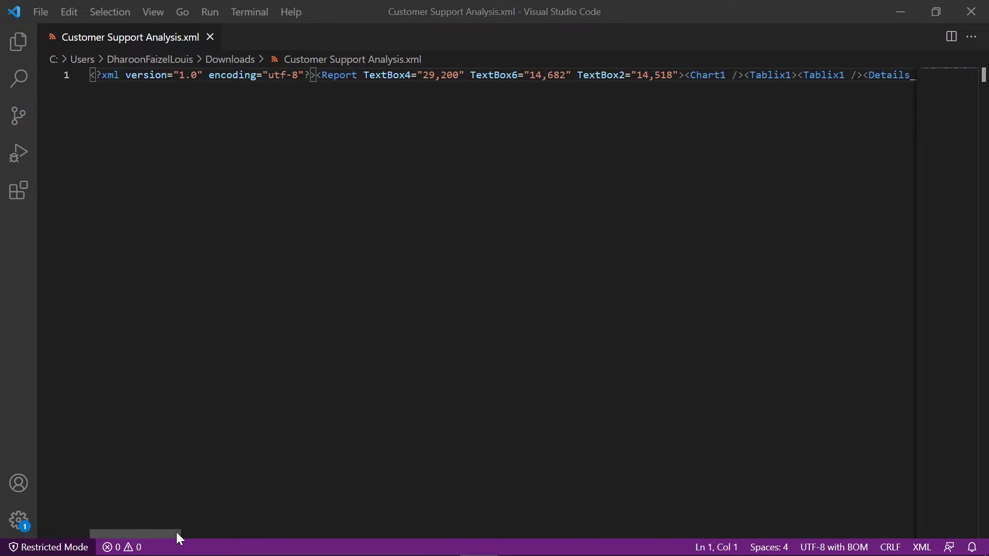
- Scroll across line 1 of the XML to see the TextBox ticket values
left_click_drag(177, 534, 947, 530)
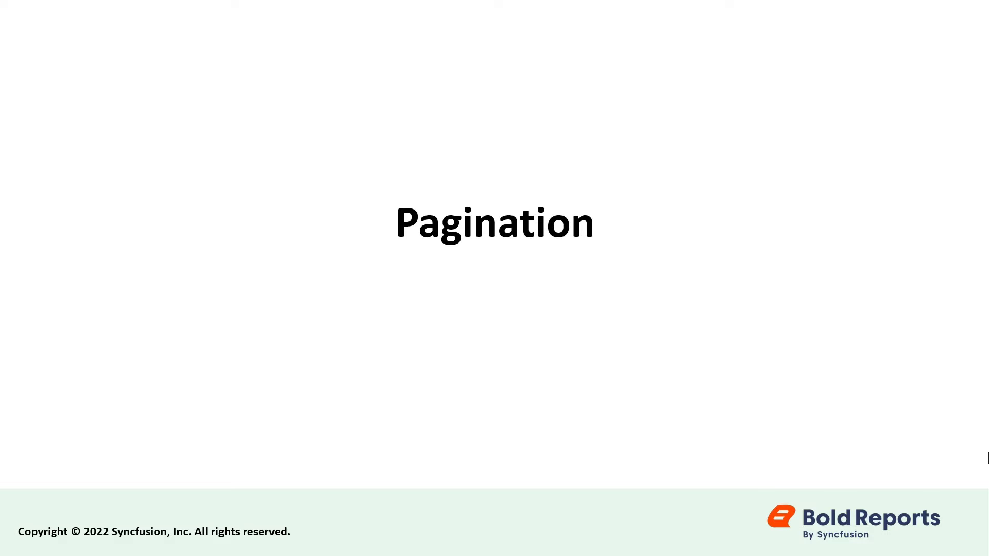
- Advance through the Pagination bullet-point slide to the slide on page breaks
key("Right")
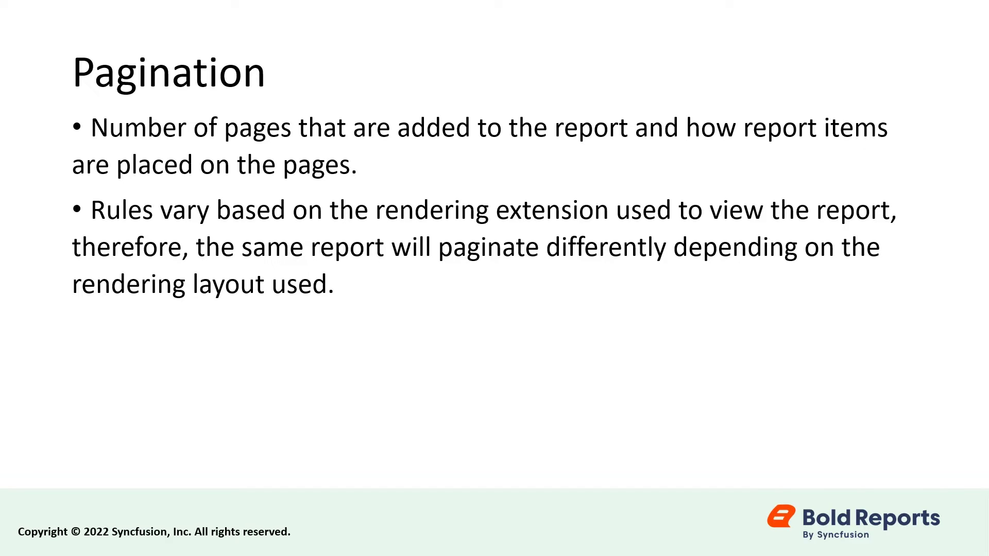
key("Right")
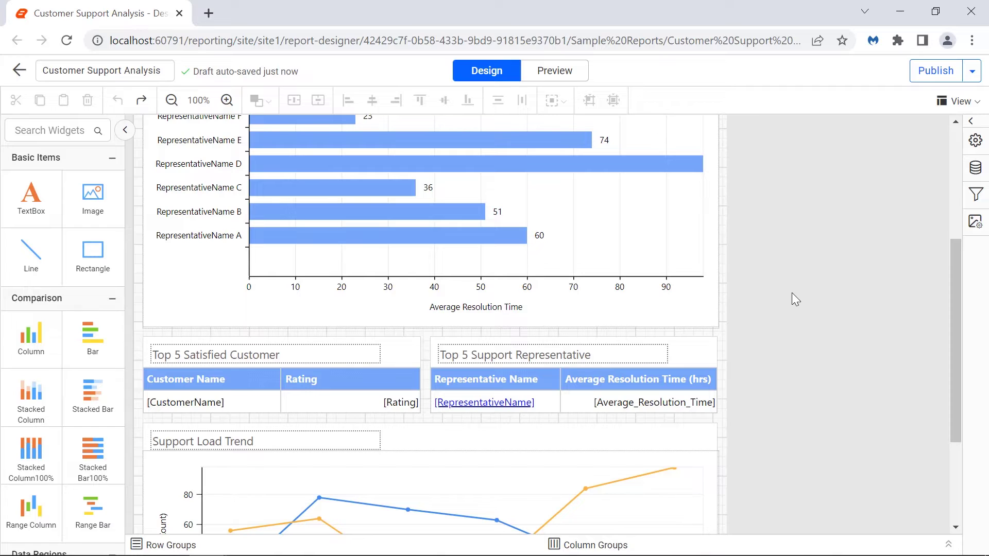
- Enlarge the average-resolution-time bar chart, then preview the report through to page 2
left_click(702, 307)
left_click_drag(719, 328, 943, 479)
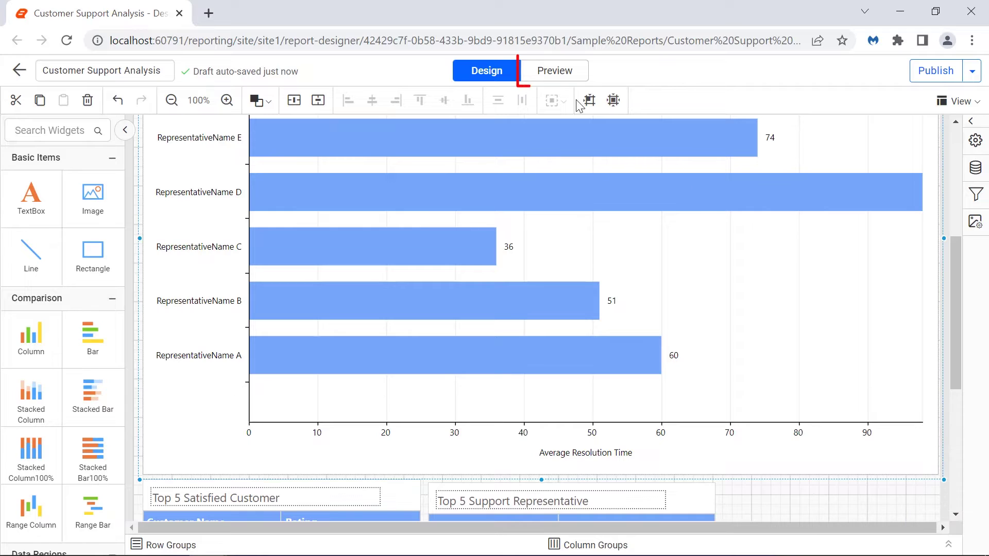
left_click(551, 75)
scroll(899, 386, "down", 8)
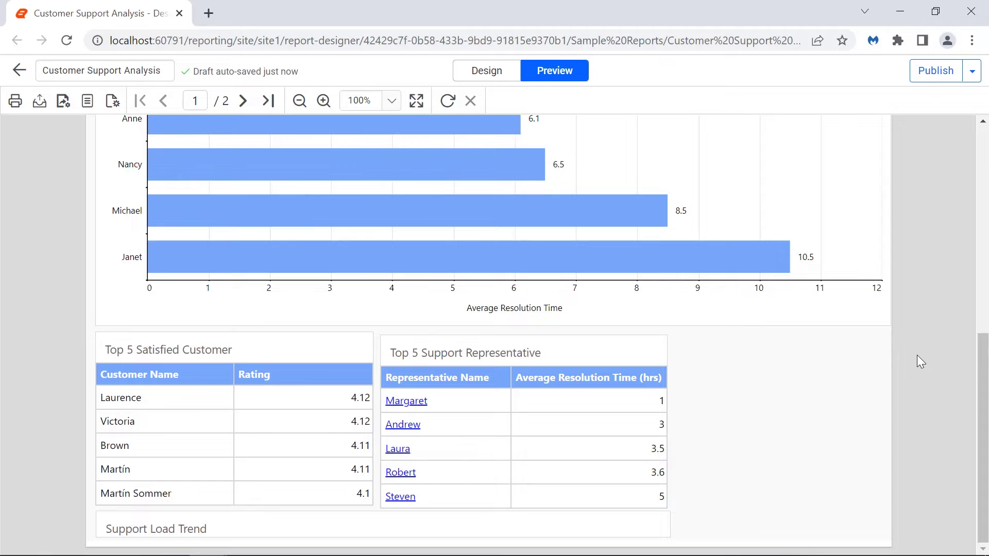
left_click(253, 101)
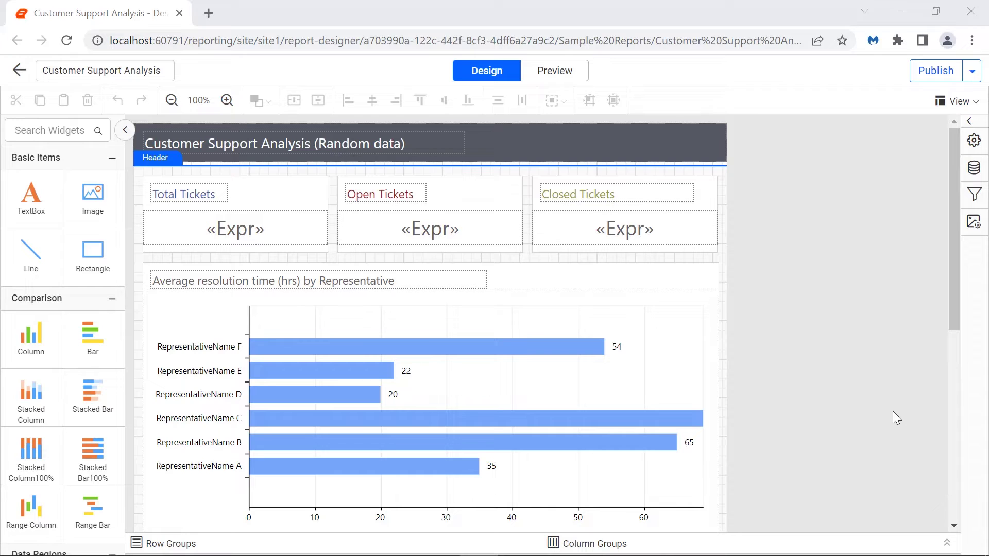
- Set the report's paper size to A4 in Properties and preview the result
left_click(973, 140)
left_click(884, 336)
left_click(913, 405)
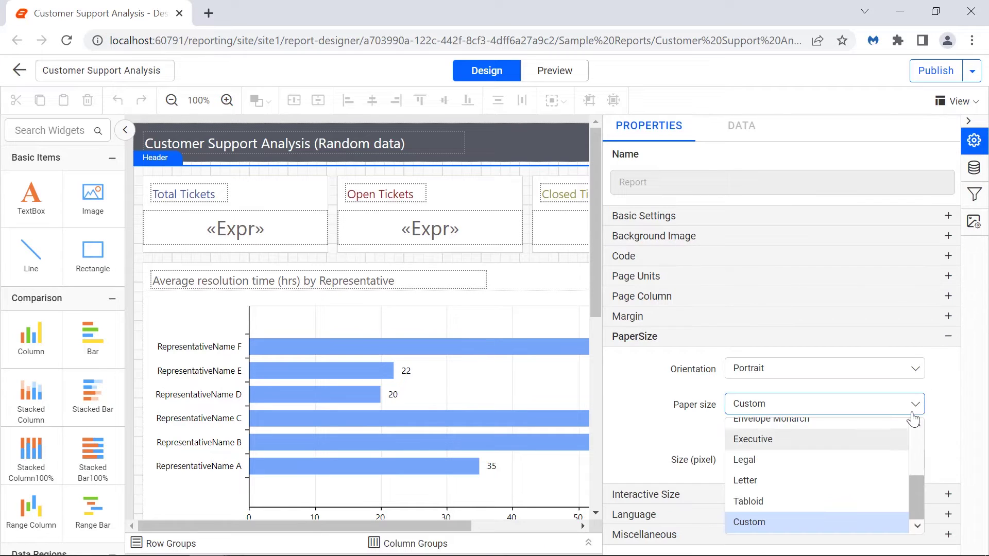
scroll(899, 444, "up", 5)
left_click(898, 444)
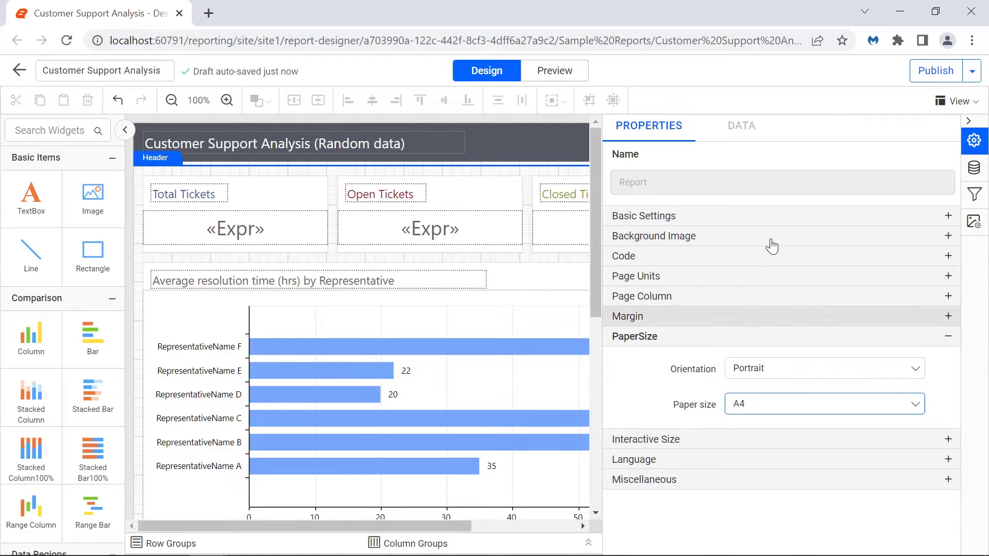
left_click(577, 77)
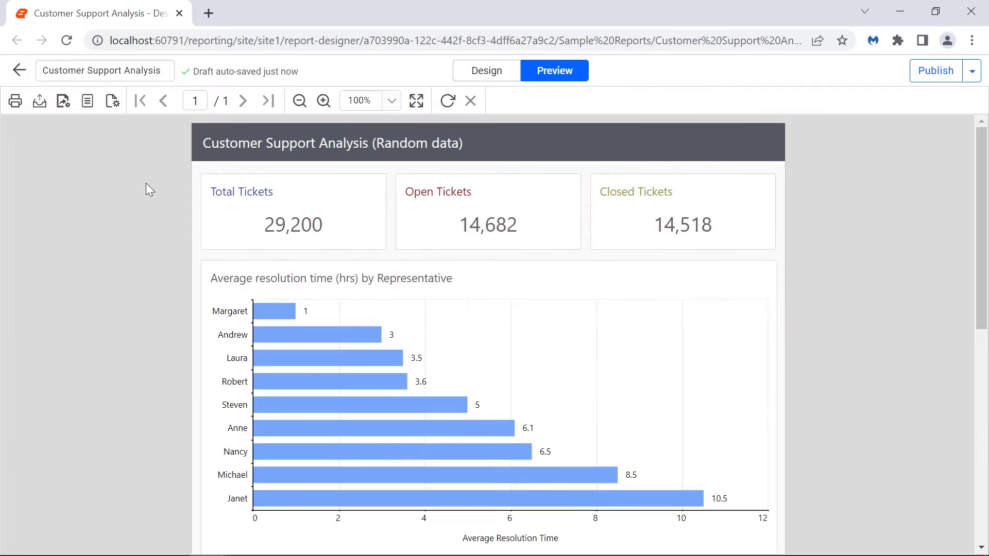
- Show the A4 report as six printed pages, check page 2, and export it to PDF
left_click(88, 108)
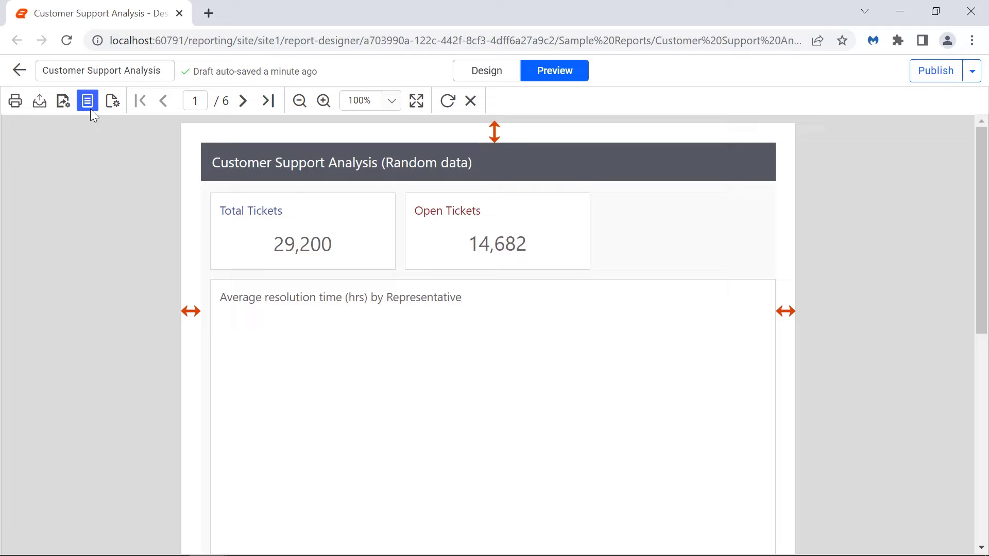
left_click(242, 101)
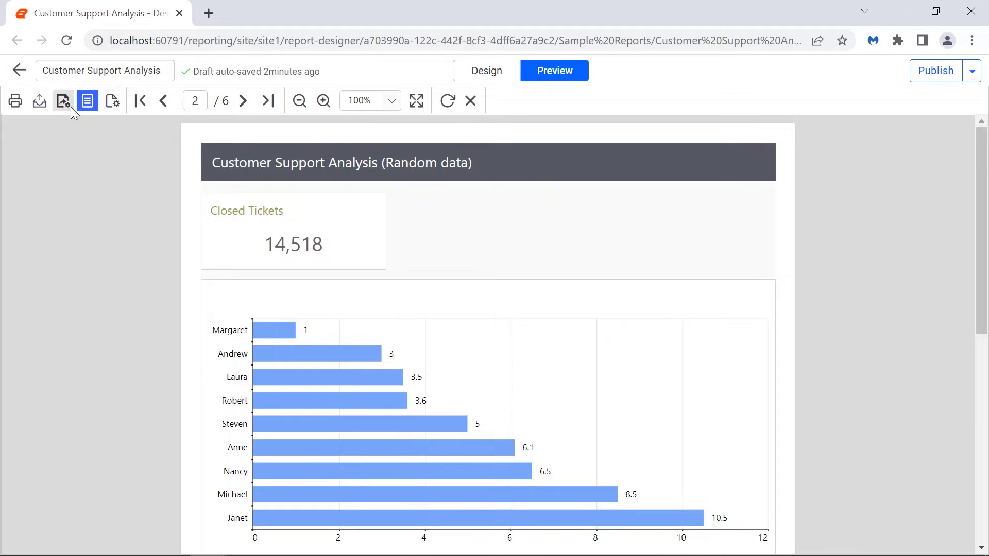
left_click(43, 108)
left_click(44, 128)
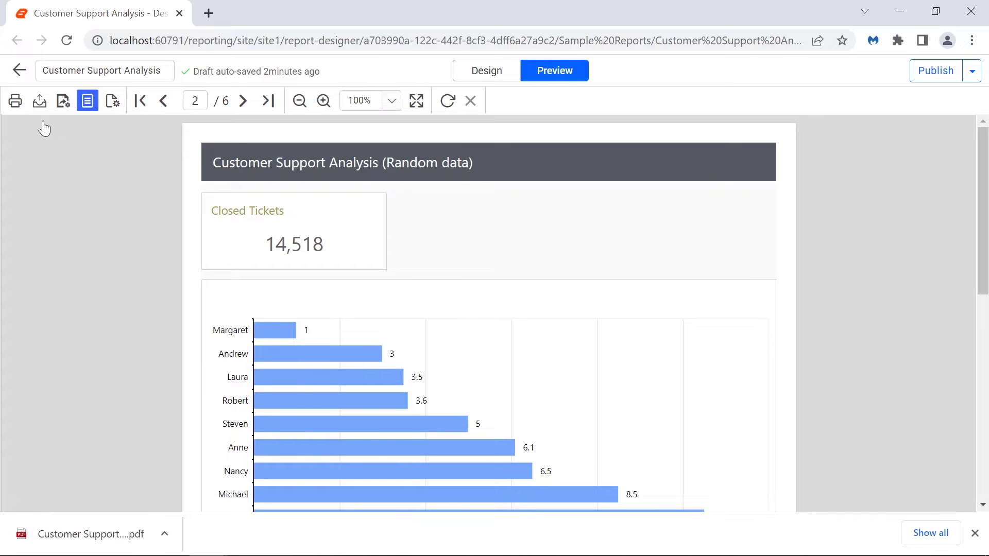
- Open the exported PDF, review page 2's chart and representative table, then close the tab
left_click(82, 534)
scroll(823, 405, "down", 20)
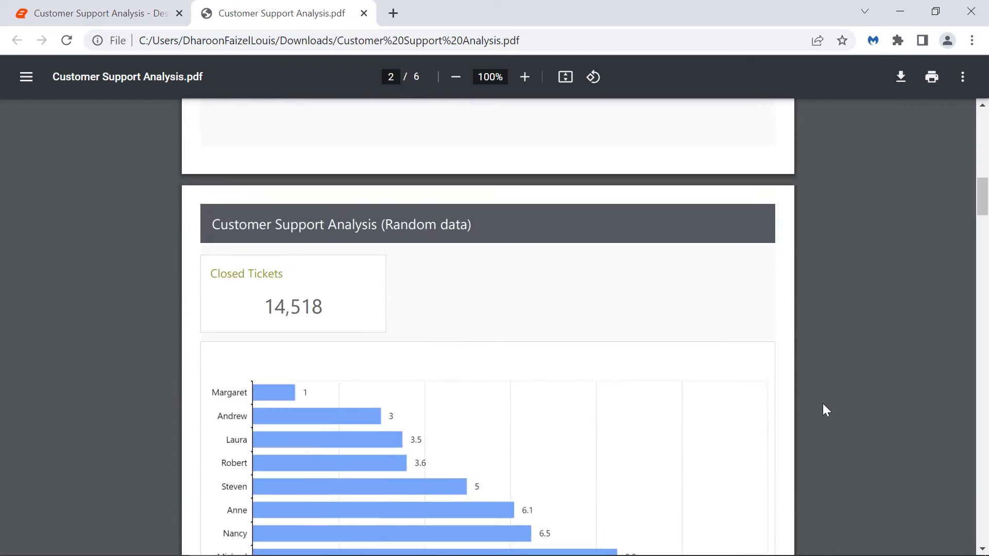
scroll(823, 404, "down", 4)
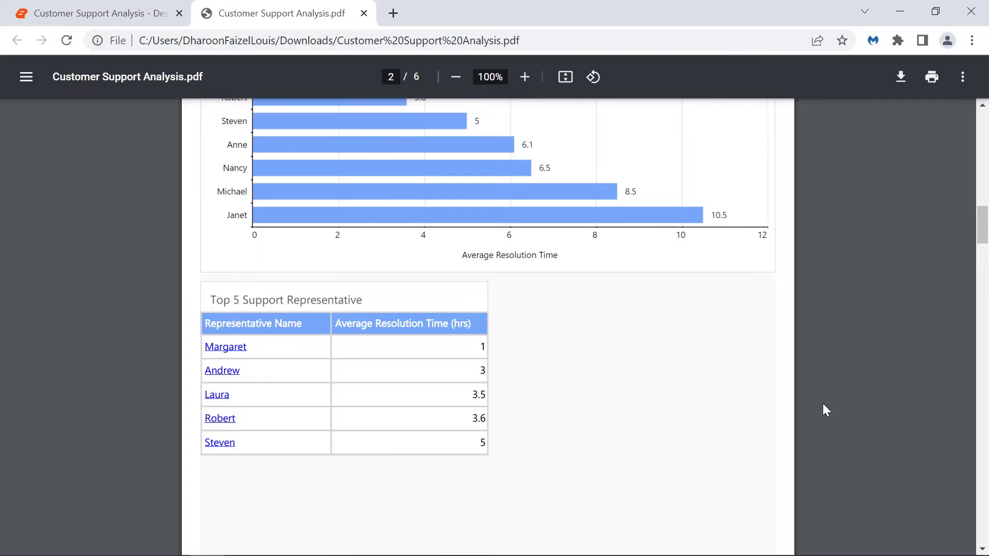
key("ctrl+w")
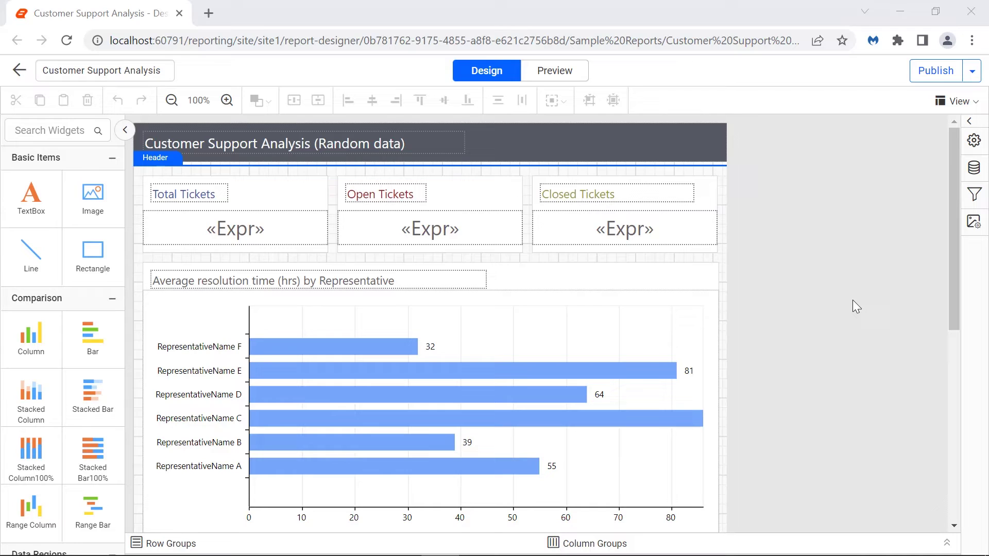
- In report properties, keep Portrait orientation and change the paper size from Custom to A3
left_click(973, 143)
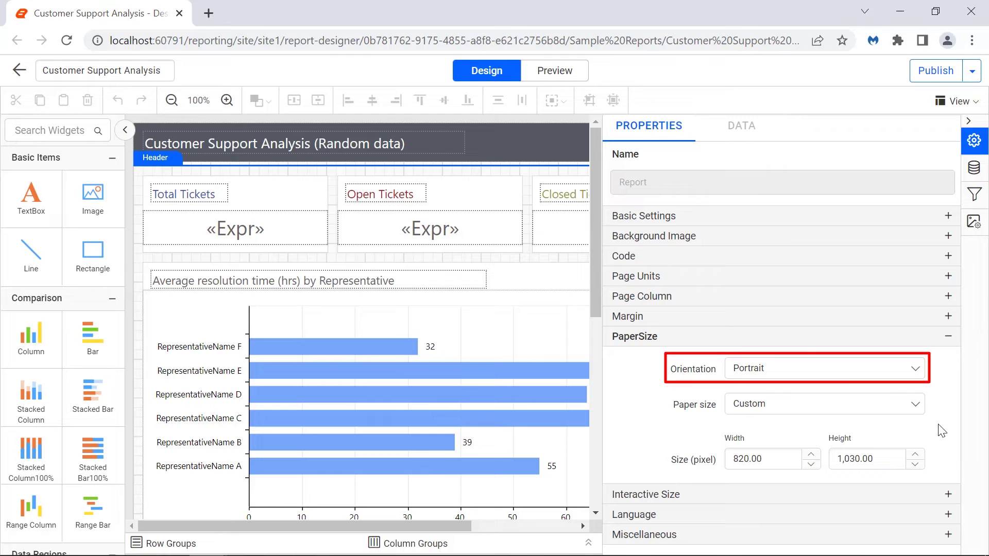
left_click(916, 377)
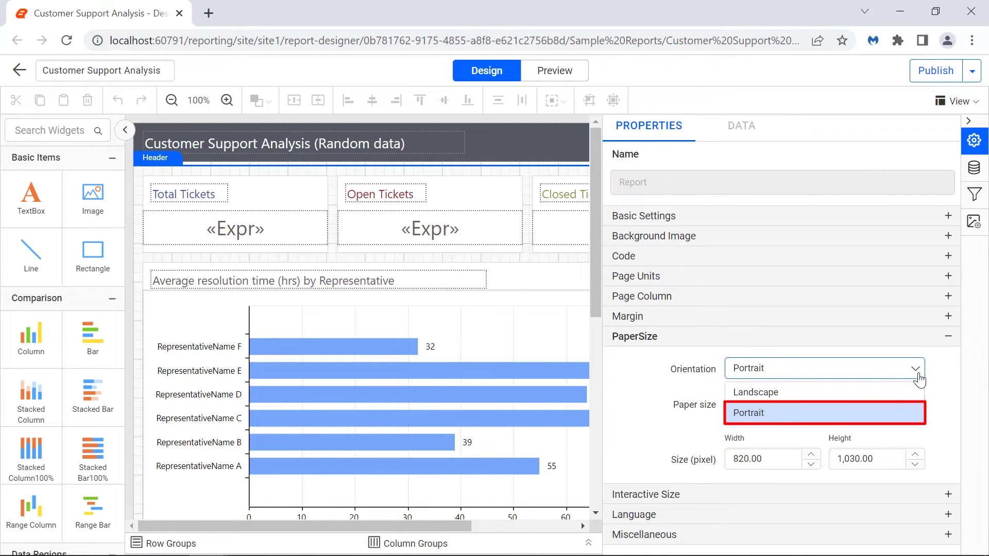
left_click(949, 415)
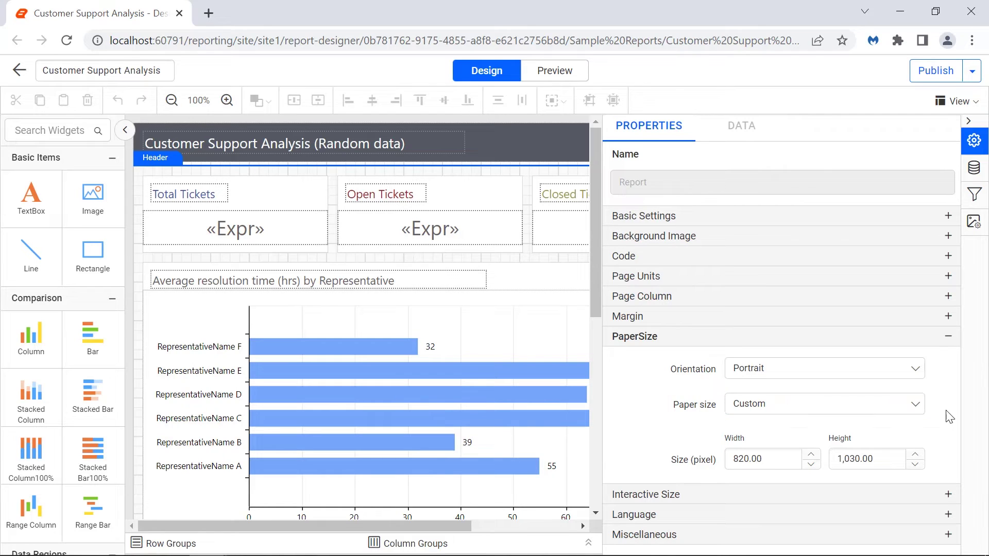
left_click(917, 410)
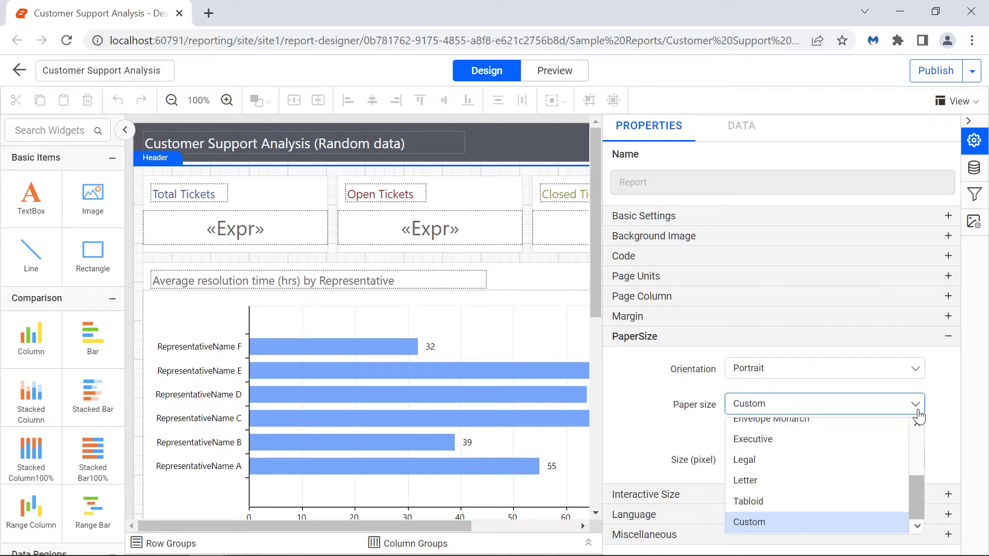
scroll(885, 440, "up", 5)
left_click(885, 434)
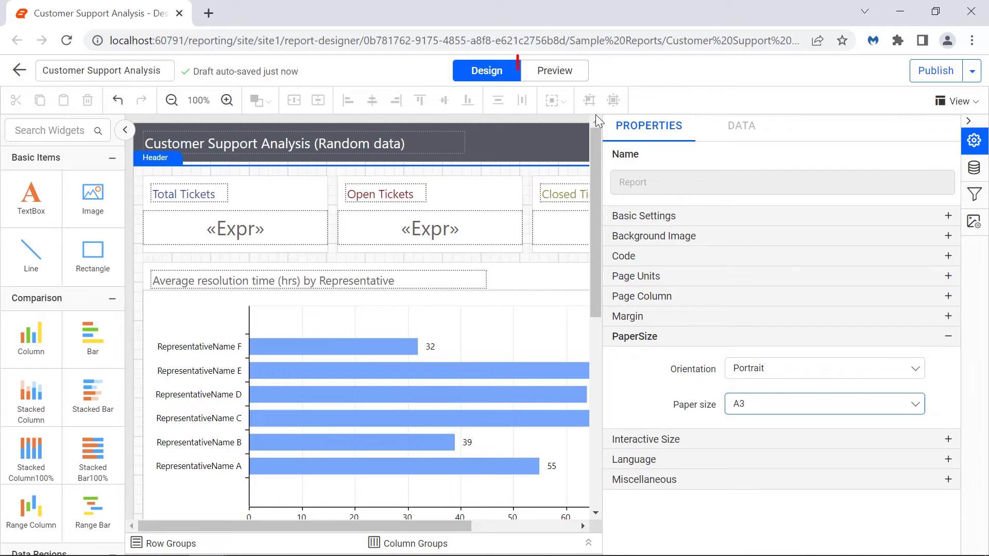
- Preview the A3 report in print layout, export it to Word, and open the .docx file
left_click(574, 81)
left_click(89, 102)
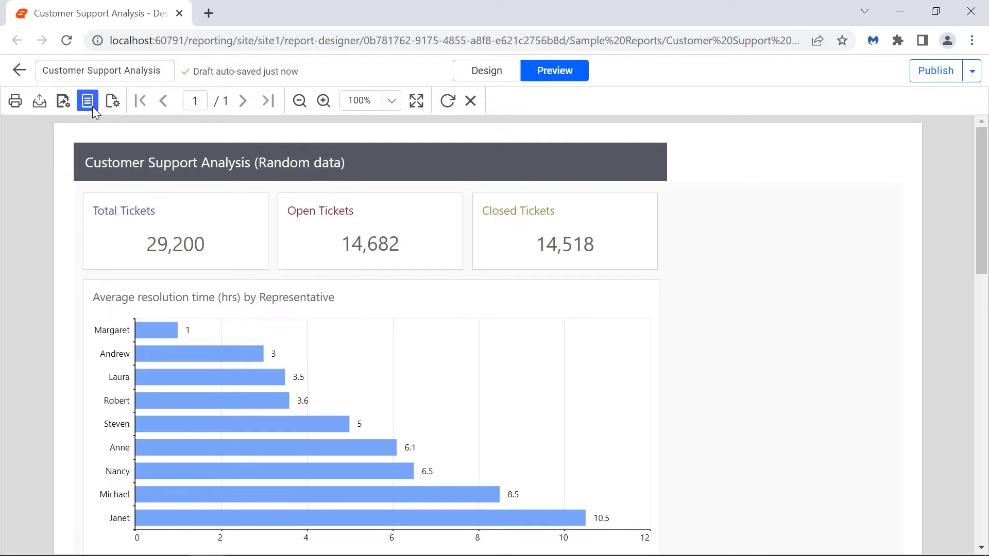
left_click(39, 101)
left_click(41, 166)
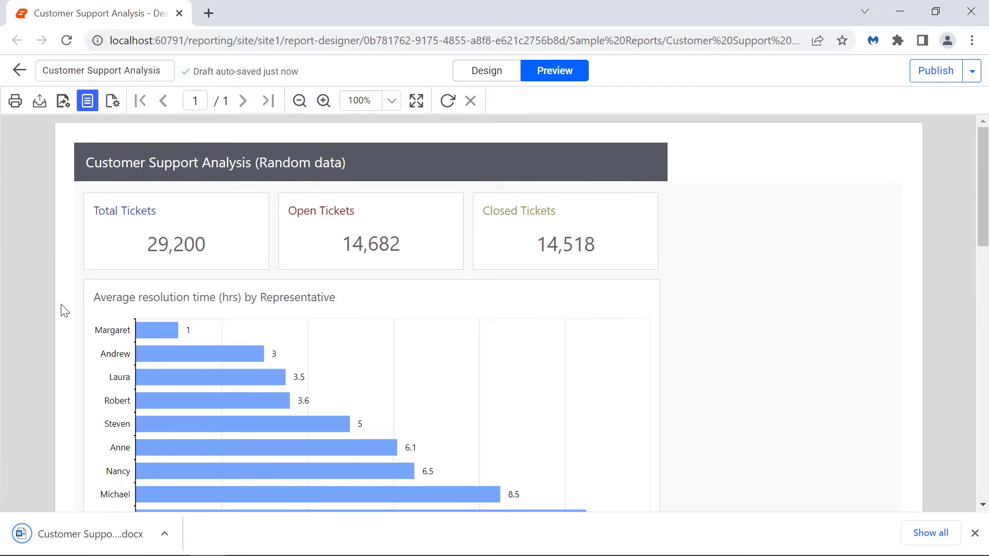
left_click(61, 530)
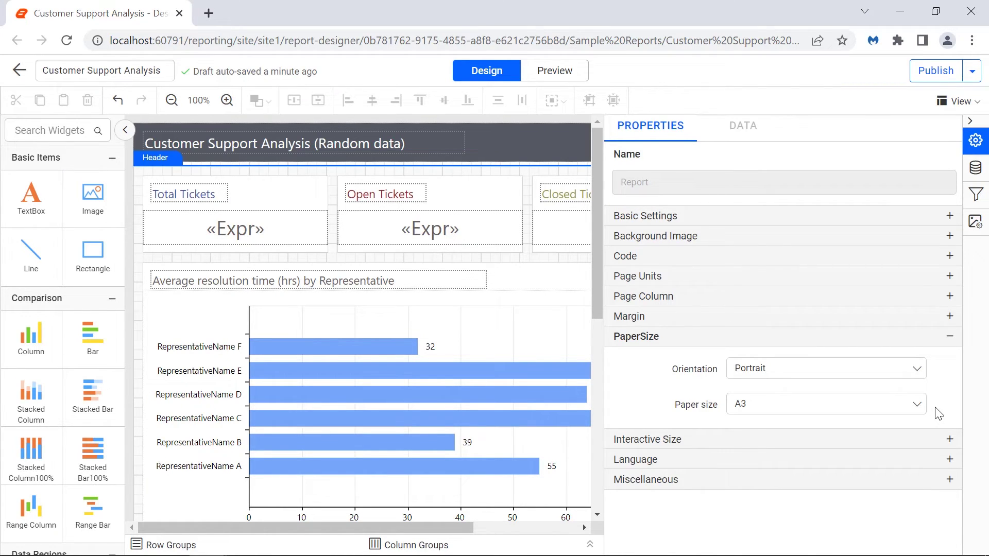
- Set the paper size to Custom with width 800 and height 1030 pixels
left_click(916, 404)
left_click(877, 528)
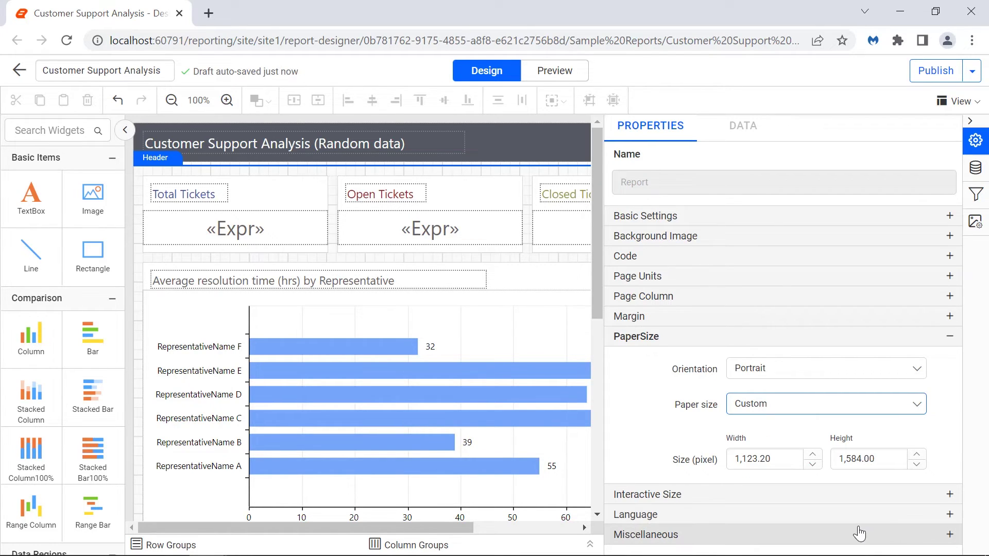
left_click(779, 463)
type("800")
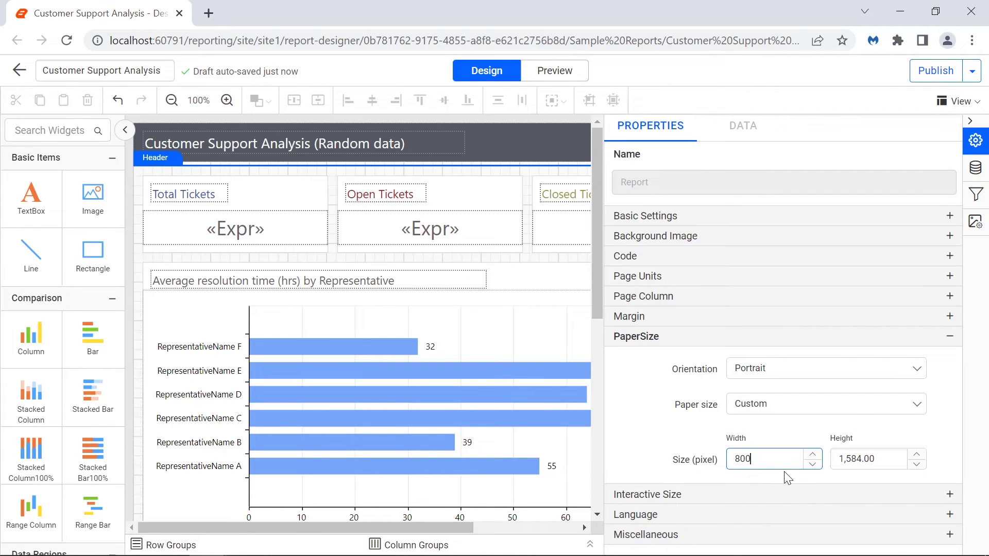
left_click(784, 471)
left_click(862, 454)
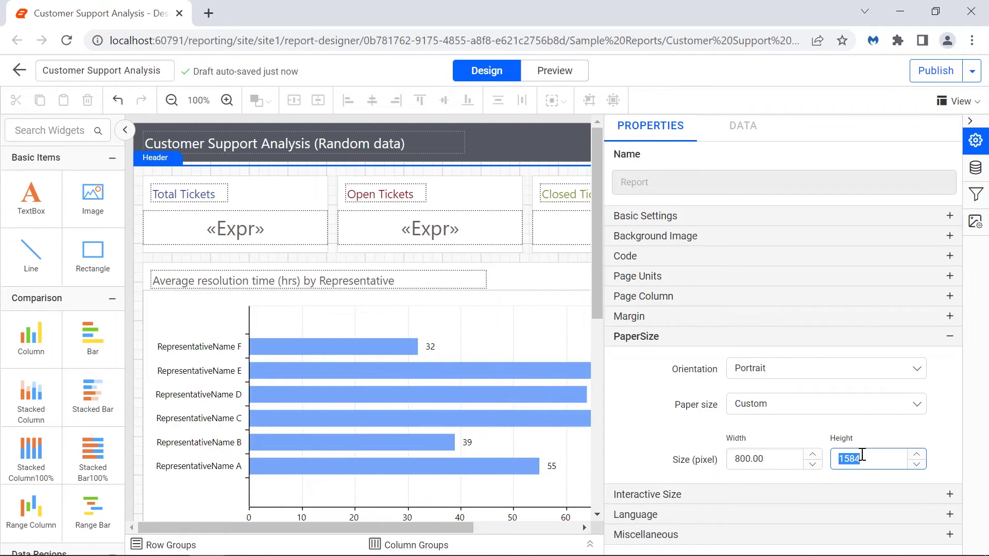
type("1030")
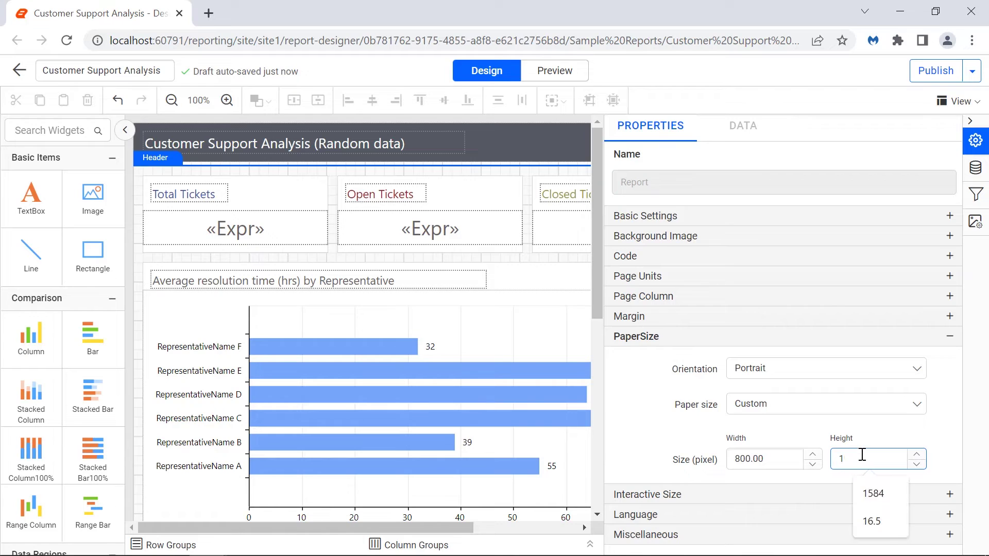
left_click(874, 479)
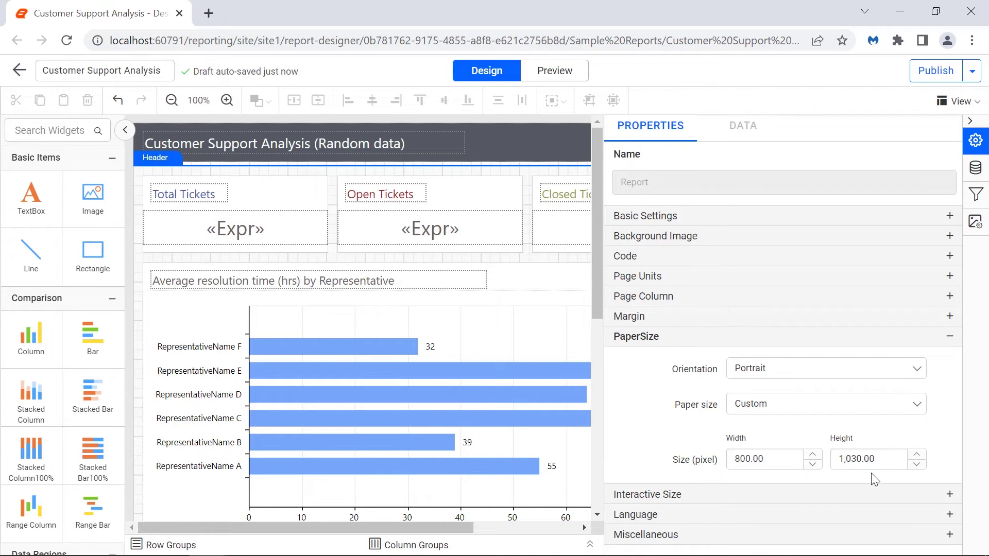
- Preview the custom-size report and export it as a PDF
left_click(554, 70)
left_click(39, 101)
left_click(41, 123)
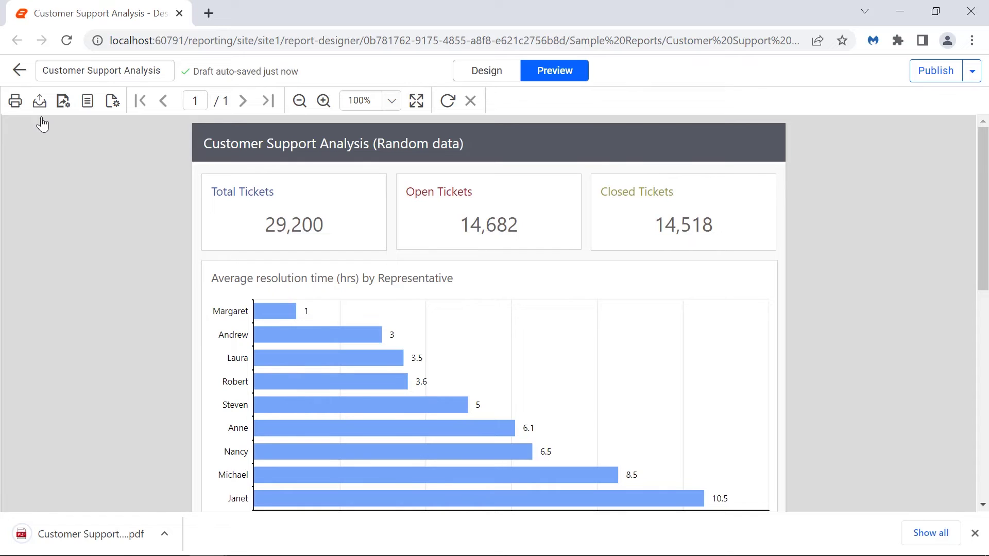
- Open the exported Customer Support Analysis PDF and scroll through its pages
left_click(90, 534)
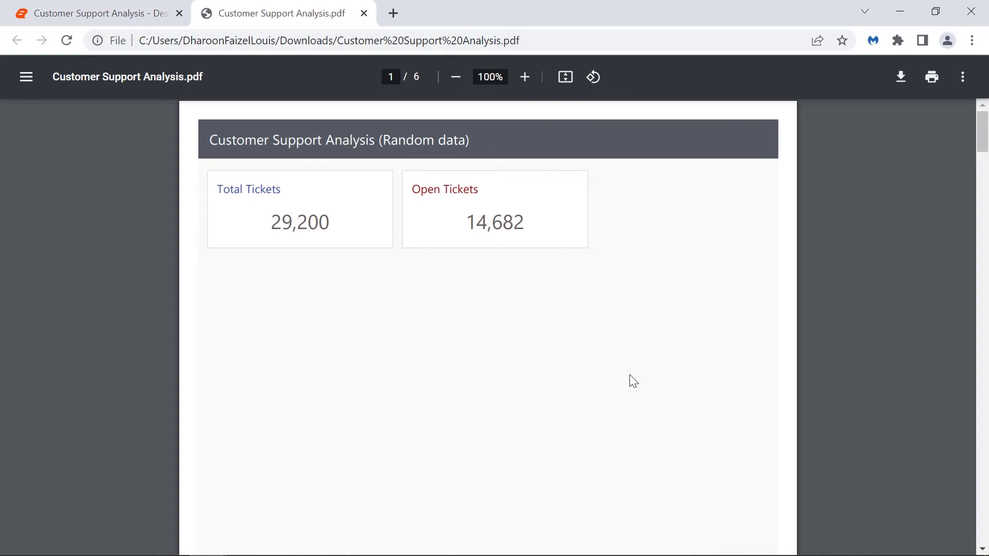
scroll(633, 381, "down", 15)
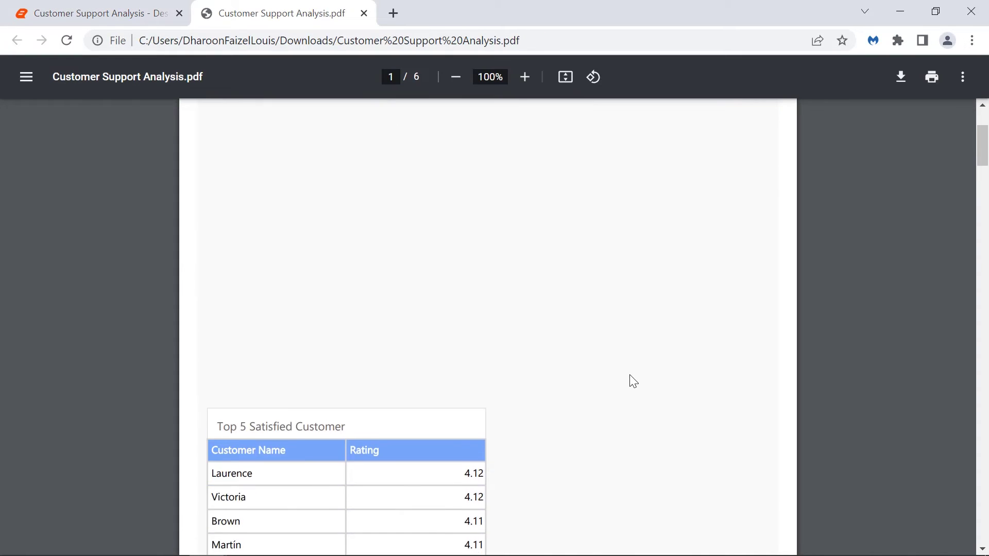
scroll(633, 381, "down", 7)
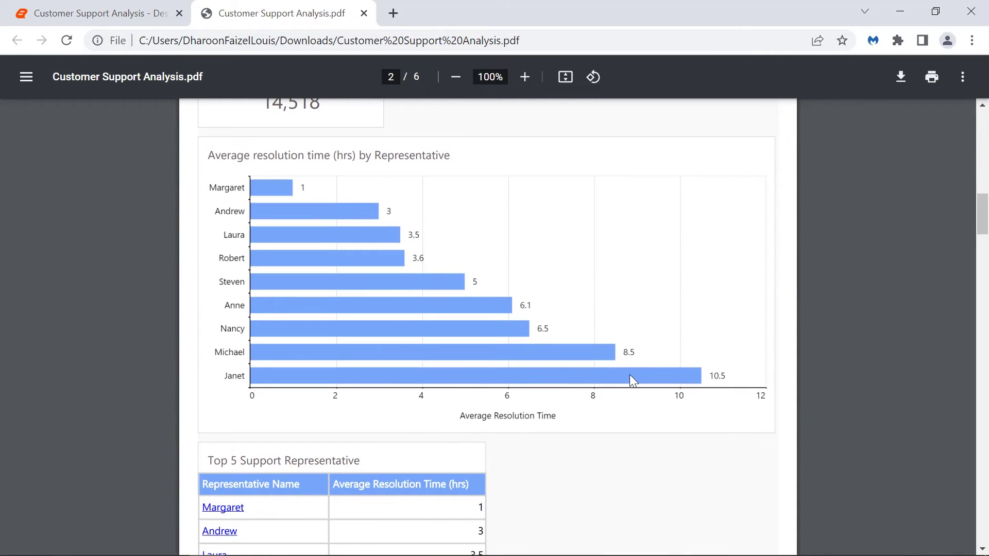
scroll(633, 382, "down", 3)
scroll(633, 381, "down", 1)
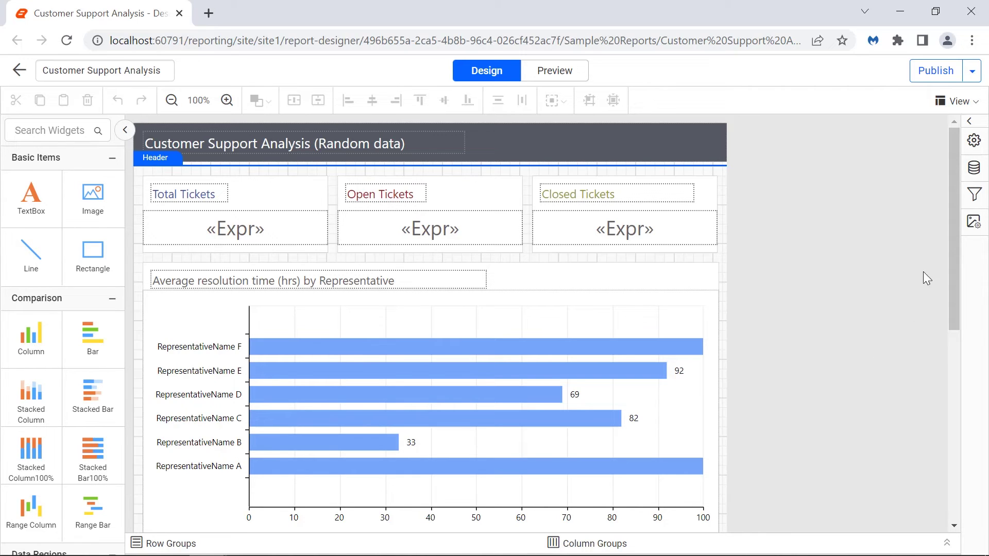
- Enter Left 50 and Top 150 in the report's Margin properties, then render the preview
left_click(973, 140)
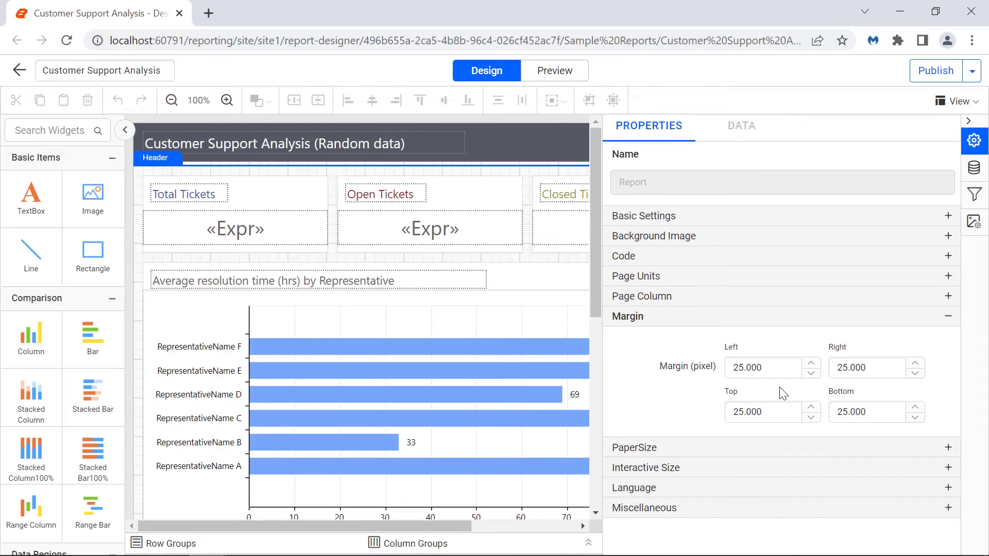
key("Tab")
type("50")
key("Return")
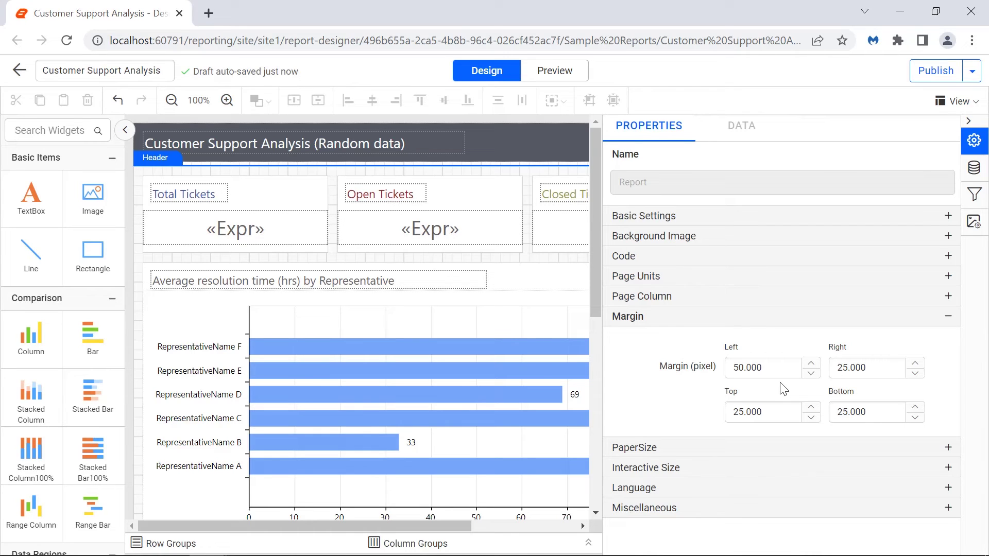
left_click(770, 409)
type("150")
key("Return")
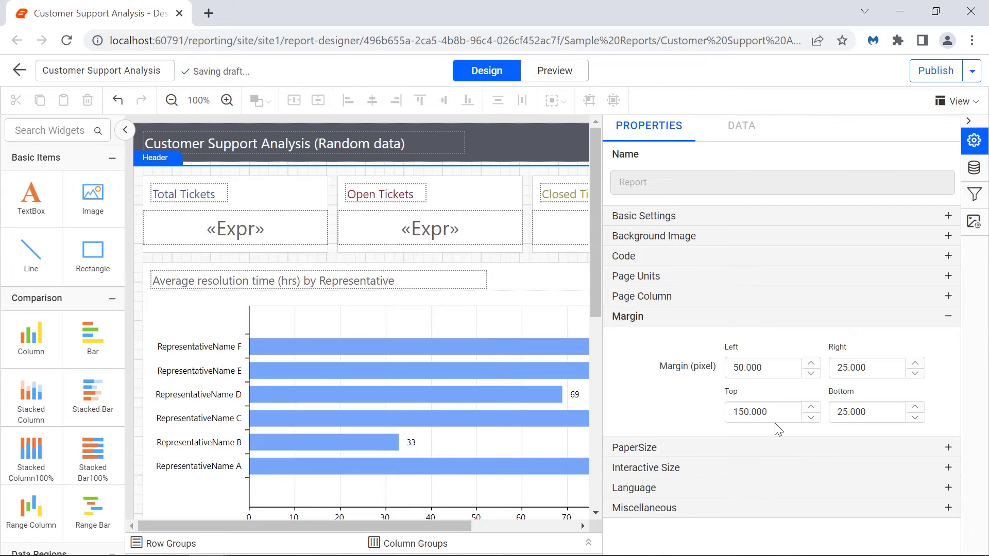
left_click(579, 82)
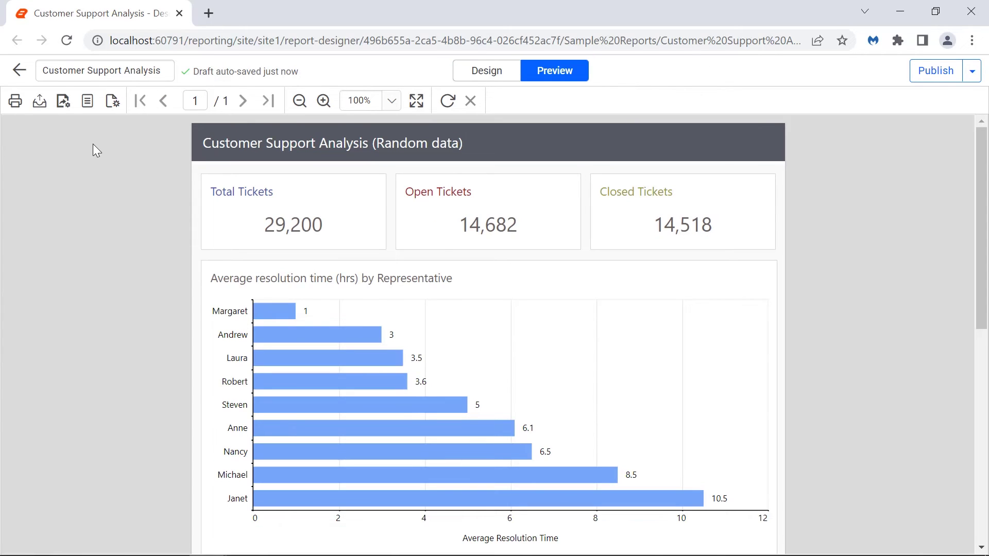
- View page 2 of the six-page print layout, then return to design view
left_click(86, 109)
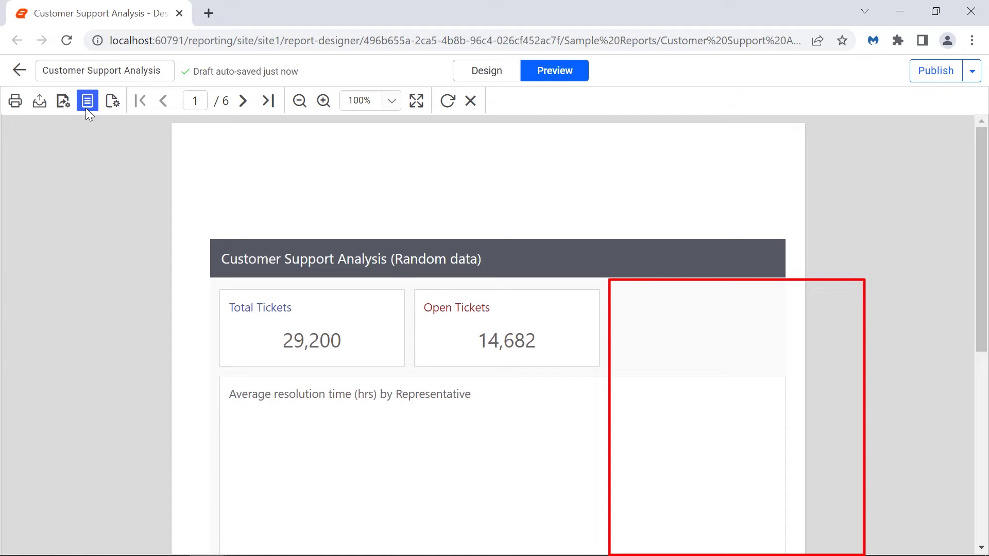
left_click(243, 101)
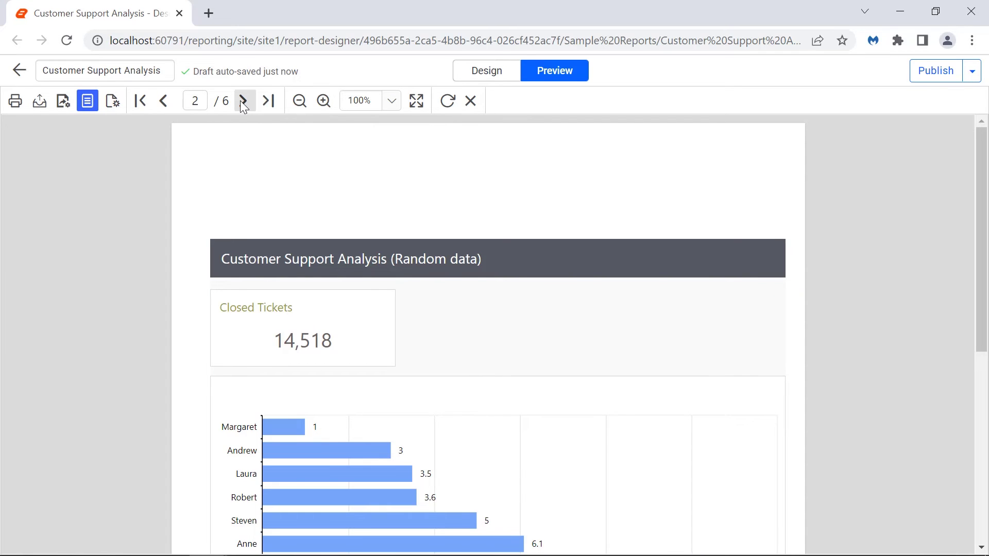
left_click(487, 75)
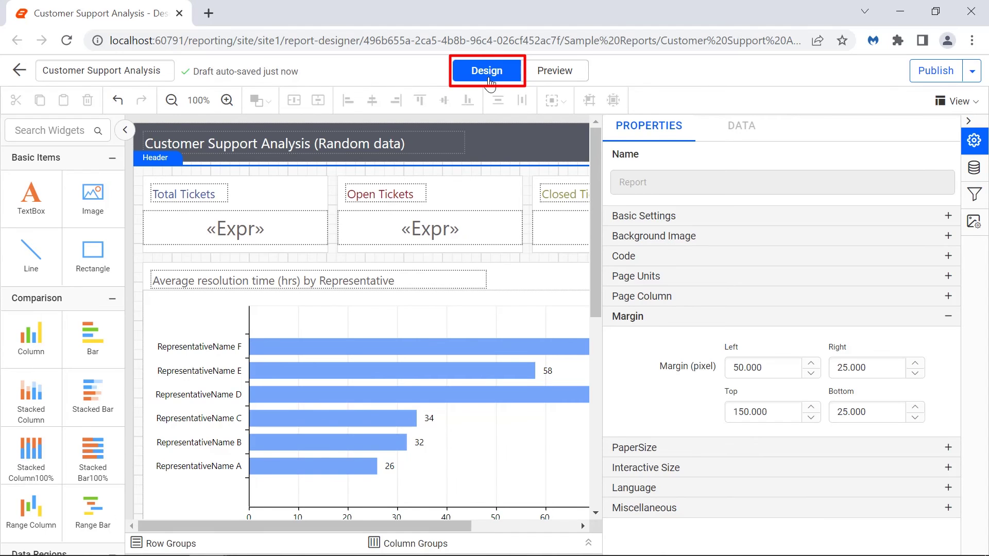
- Change the Left margin from 50 and the Top margin from 150 back to 25 pixels
left_click(770, 368)
type("25")
left_click(770, 392)
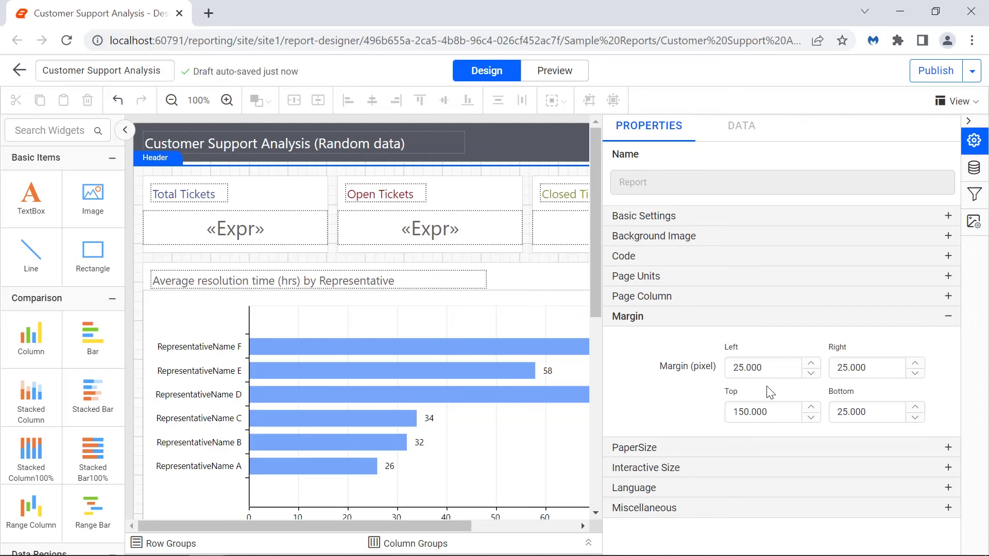
left_click(766, 413)
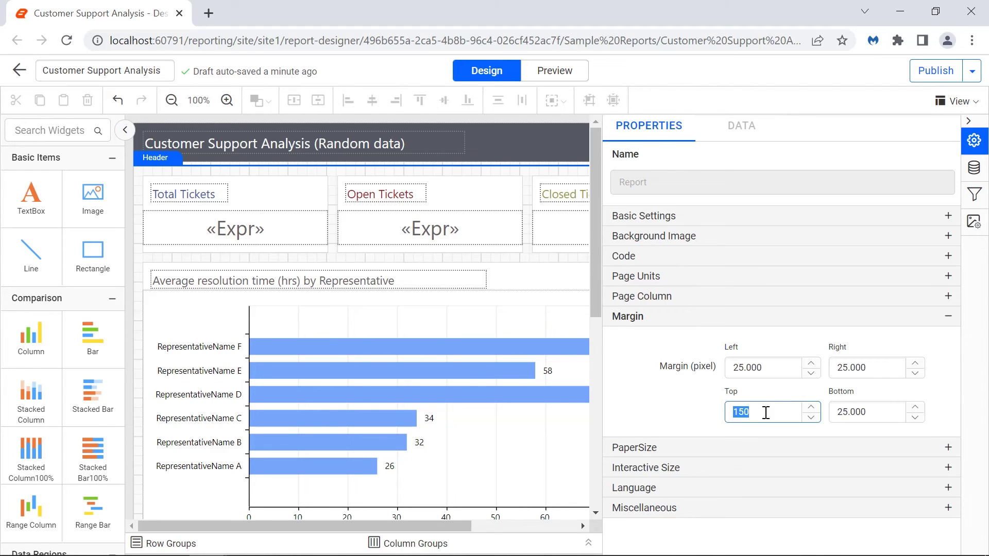
type("25")
left_click(768, 433)
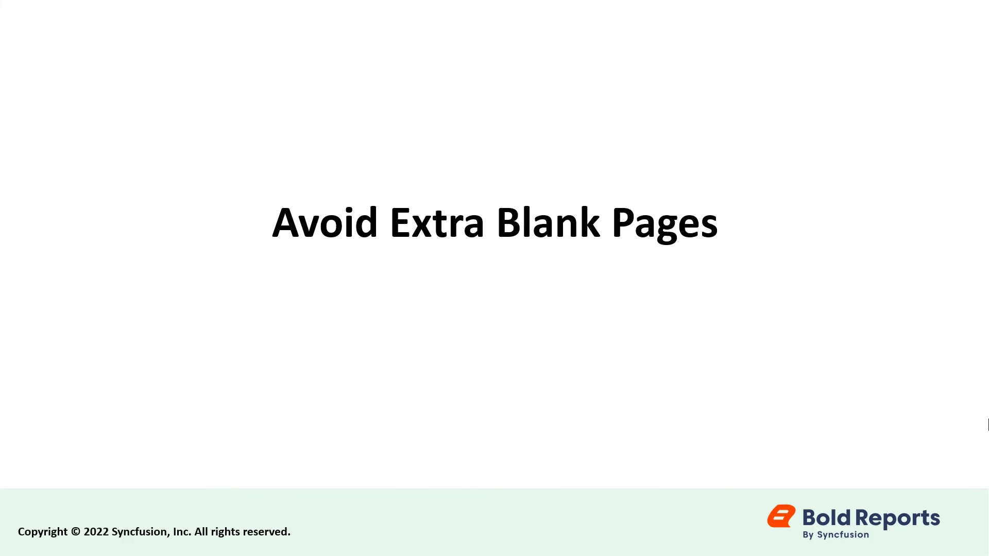
- Advance two slides to the page-width formula explanation and the layout diagram
key("Right")
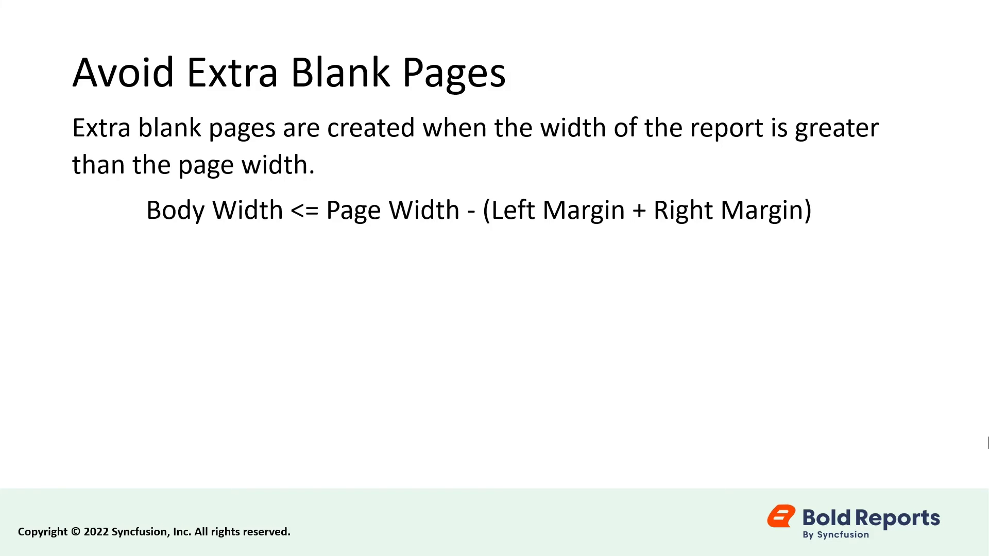
key("Right")
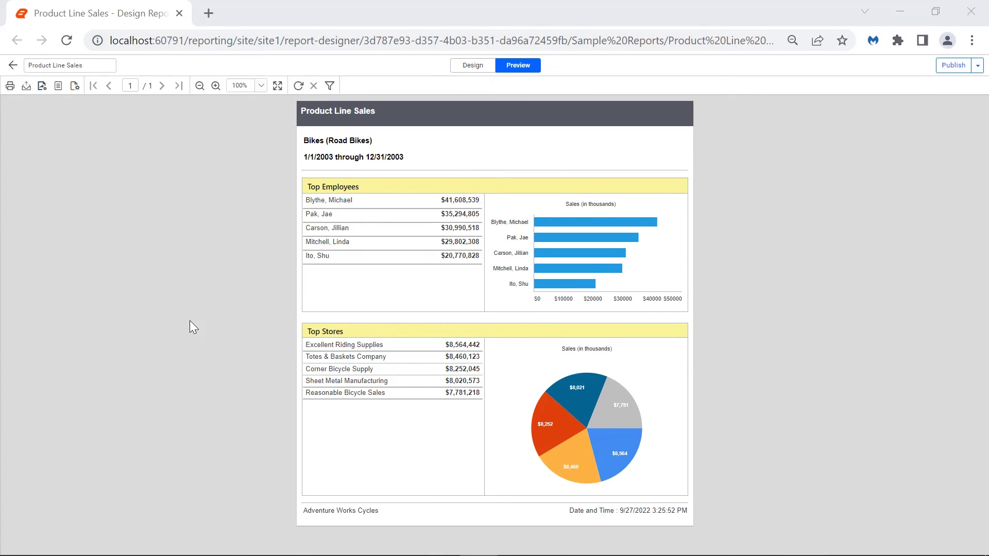
- Switch the Product Line Sales preview to the paged print layout view
left_click(59, 88)
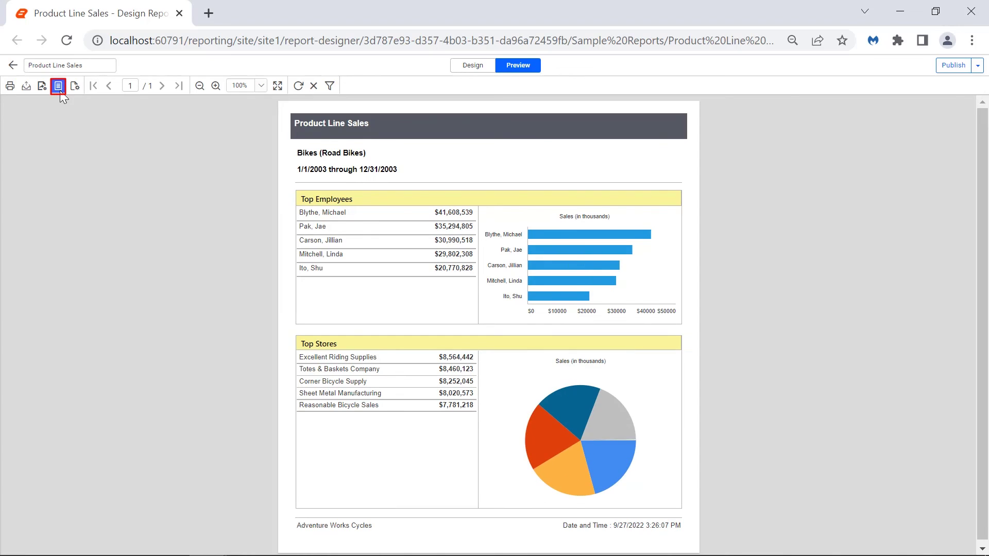